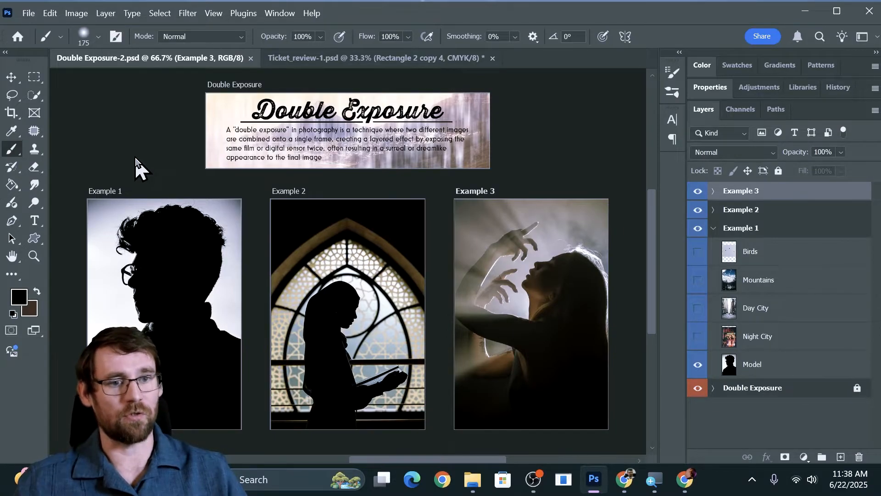
Preview the Night City, Day City, Mountains and Birds layers of the Example 1 artboard, leaving them hidden again.
click(11, 77)
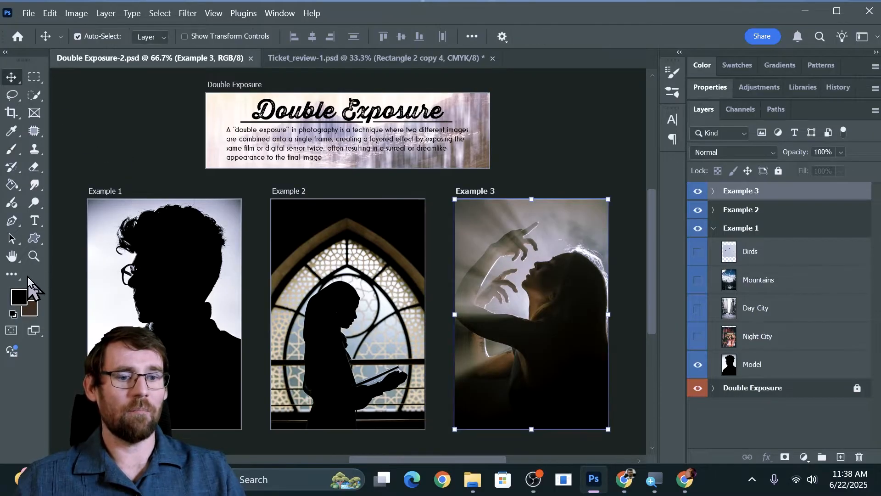
click(34, 256)
drag(142, 277, 269, 212)
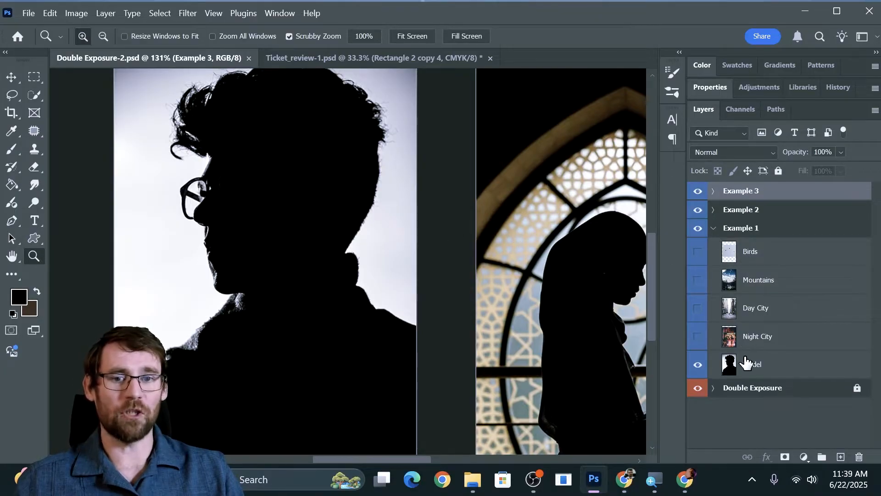
click(697, 336)
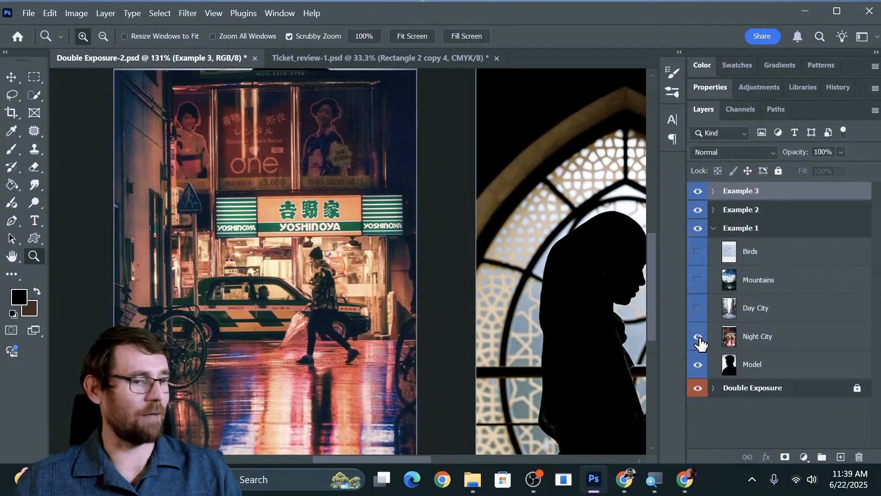
click(698, 307)
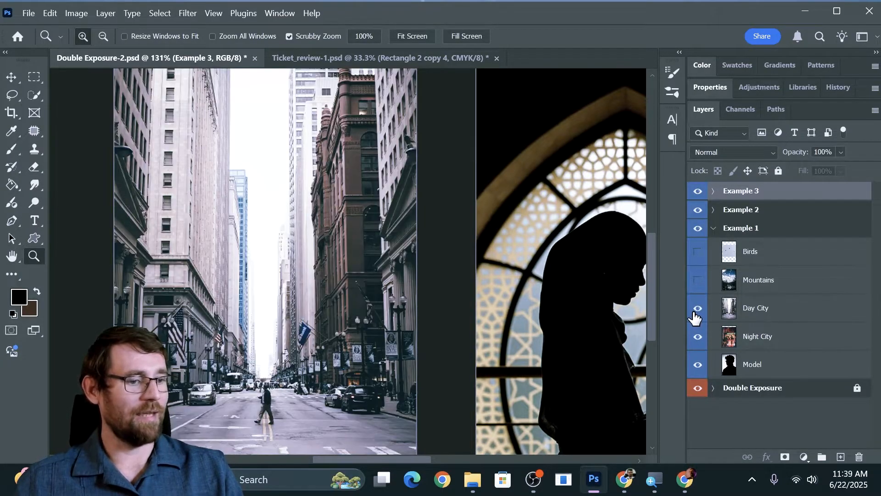
click(697, 280)
click(698, 253)
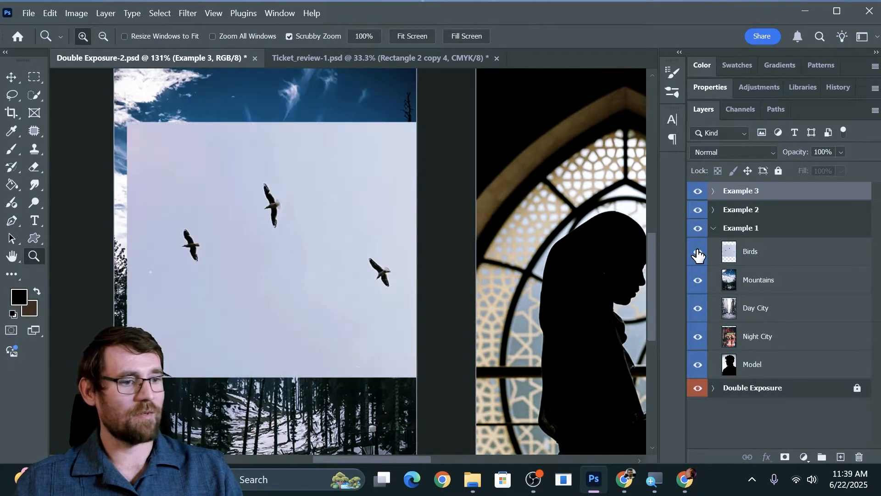
click(697, 252)
click(698, 280)
click(697, 308)
click(697, 337)
Select the Model layer and make a selection of the silhouetted man with Select Subject.
click(750, 367)
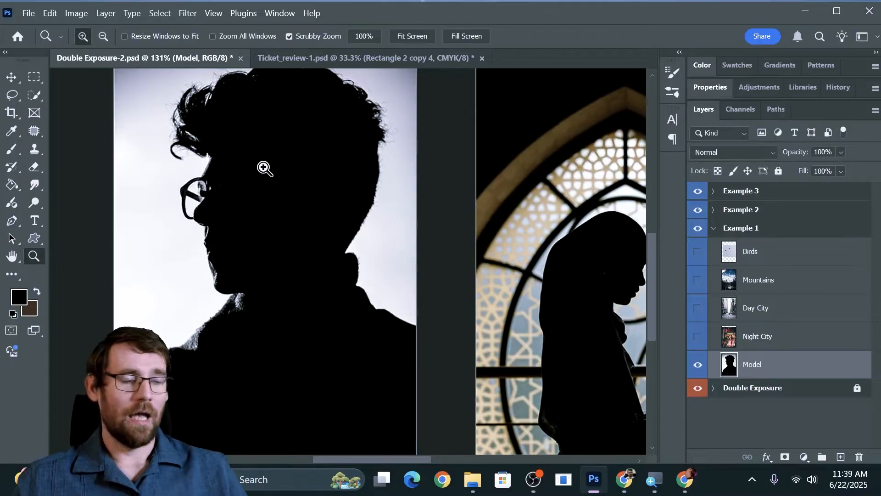
drag(567, 187, 241, 173)
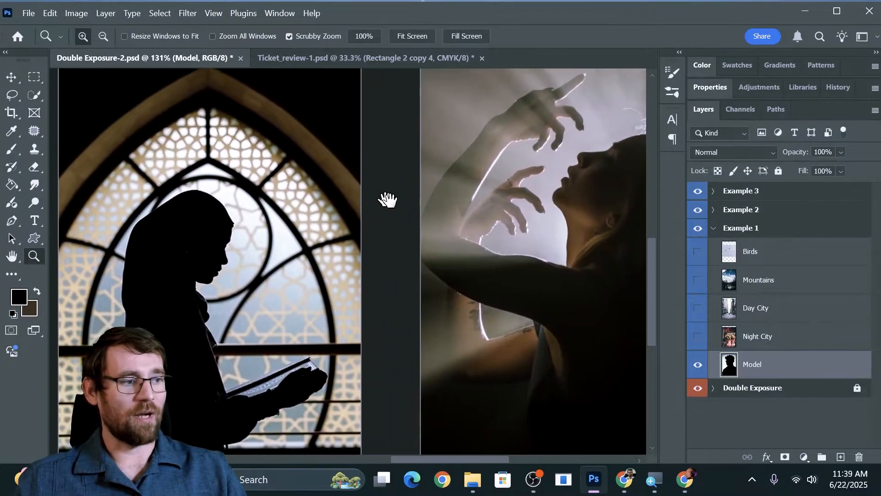
drag(383, 197, 228, 197)
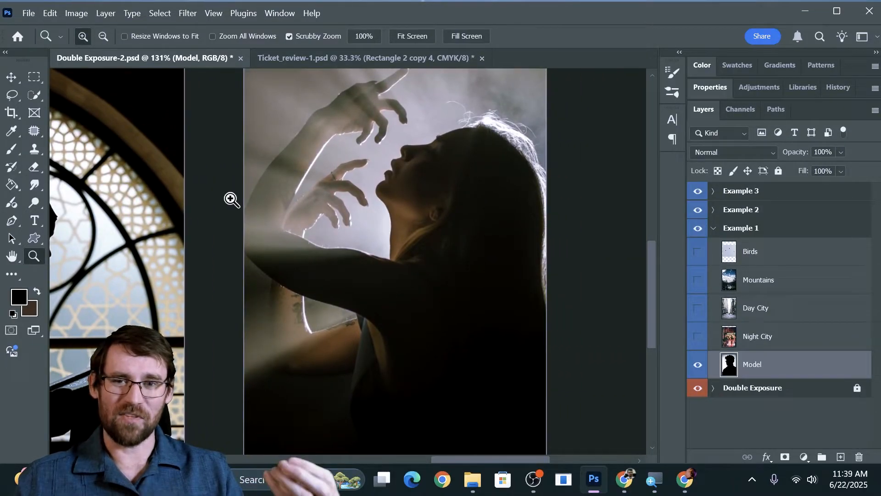
drag(132, 197, 346, 205)
drag(211, 204, 574, 216)
drag(380, 191, 396, 176)
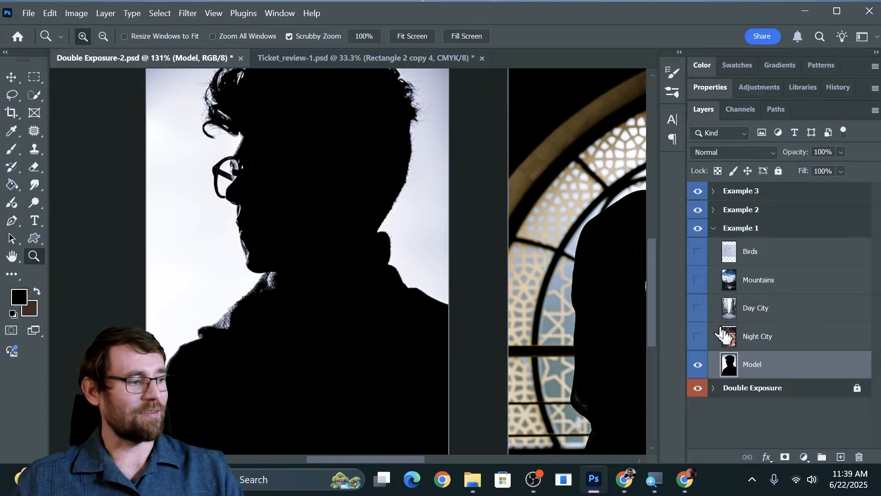
click(34, 95)
scroll(140, 189, up, 2)
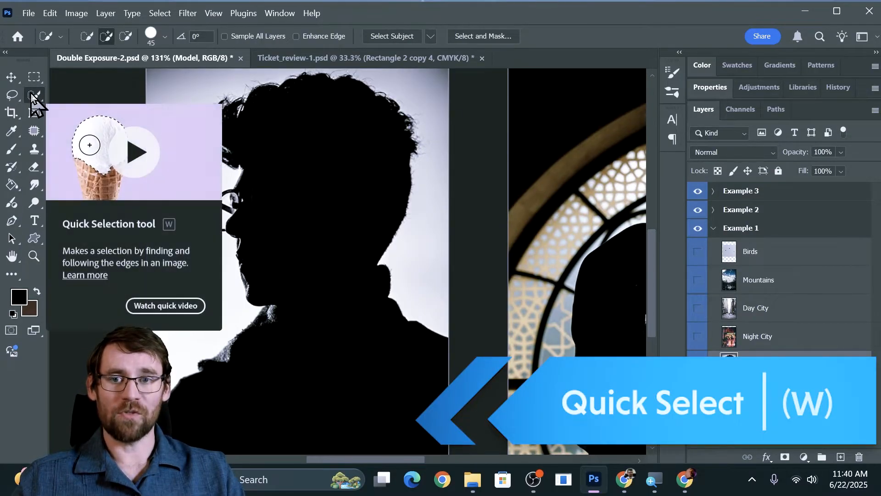
click(404, 36)
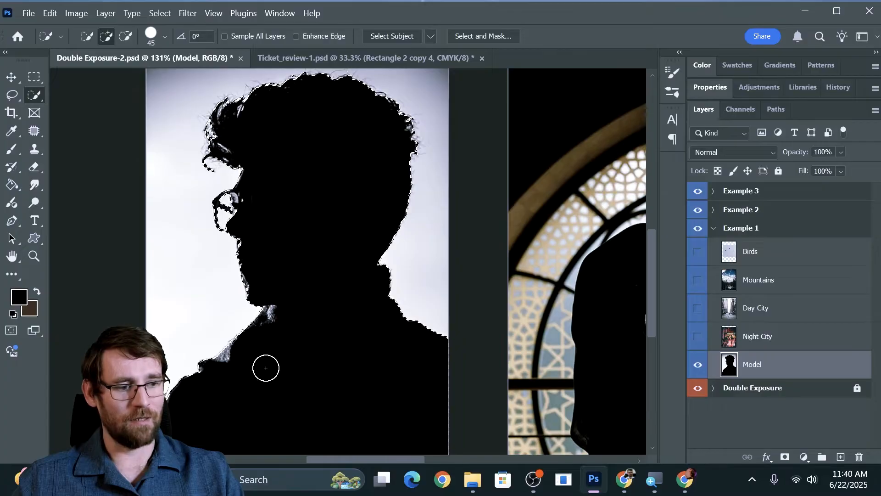
Copy the selected silhouette to a new layer above Model and check the cutout, leaving Model visible.
scroll(317, 349, down, 1)
scroll(322, 352, up, 1)
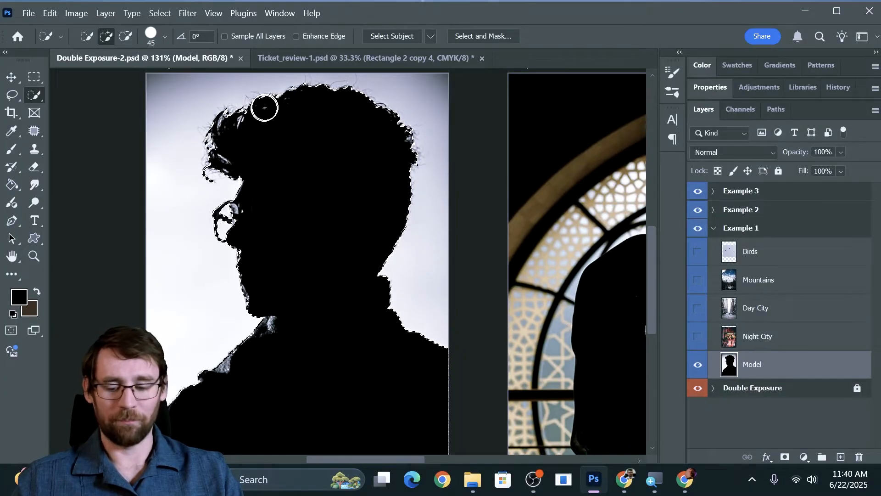
key(z)
mouse_move(237, 103)
mouse_down()
mouse_move(328, 112)
mouse_move(243, 112)
mouse_up()
key(w)
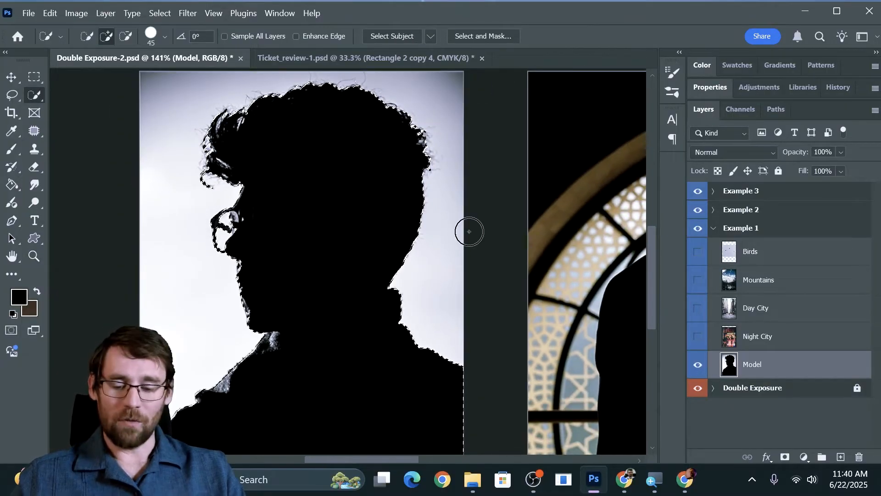
key(ctrl+j)
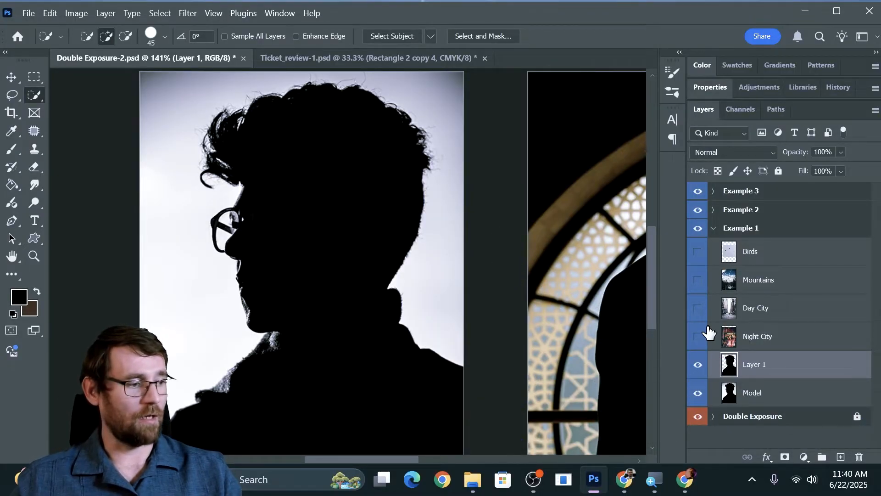
click(698, 393)
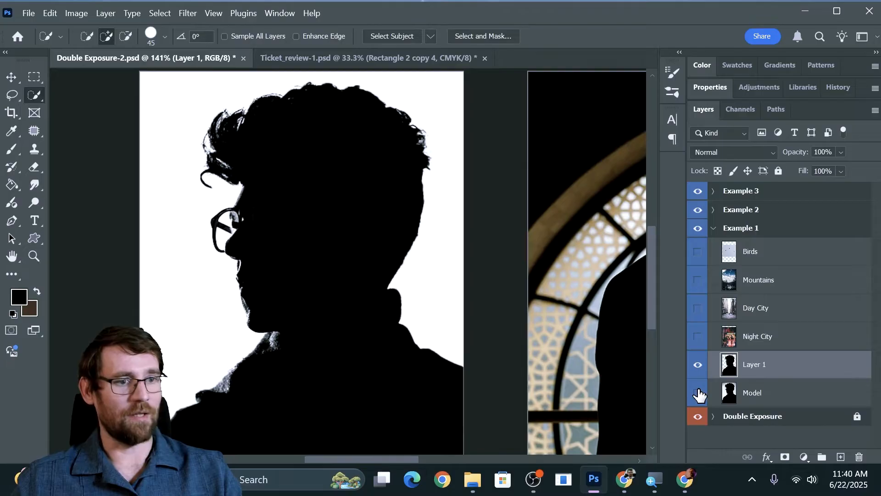
click(698, 393)
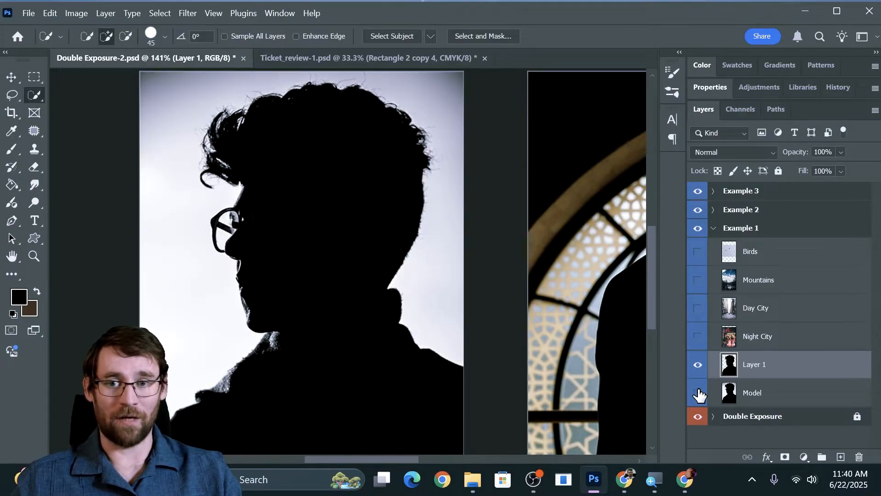
click(699, 394)
Show the Mountains layer, place it directly above the silhouette copy and clip it to that layer.
click(698, 281)
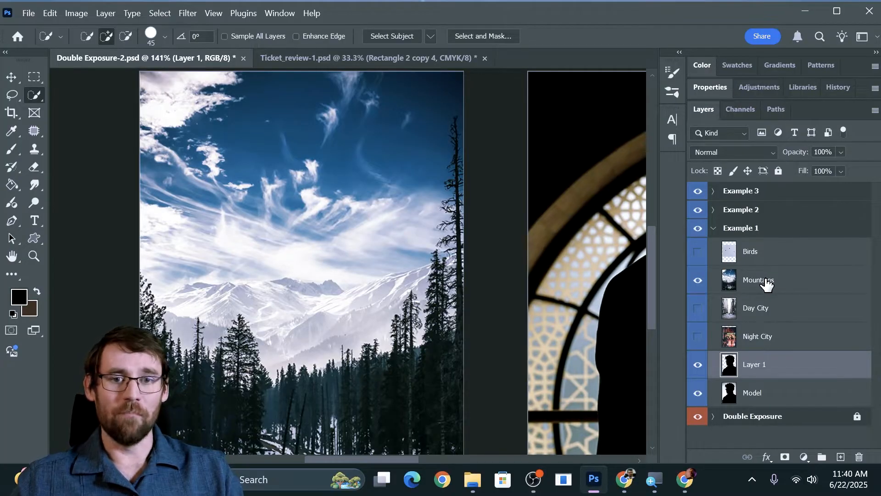
drag(764, 283, 764, 357)
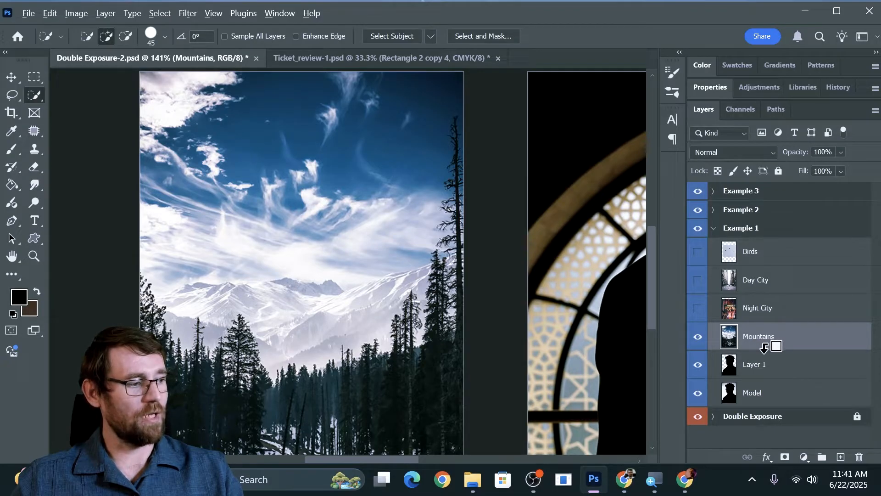
alt+click(764, 347)
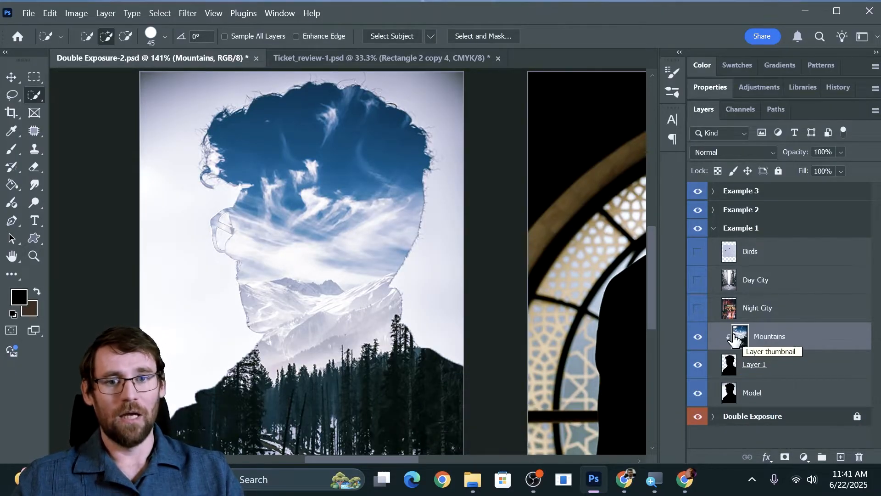
Try showing the Night City, Day City and Birds layers and clipping them to the silhouette copy, and undo it.
drag(699, 308, 710, 265)
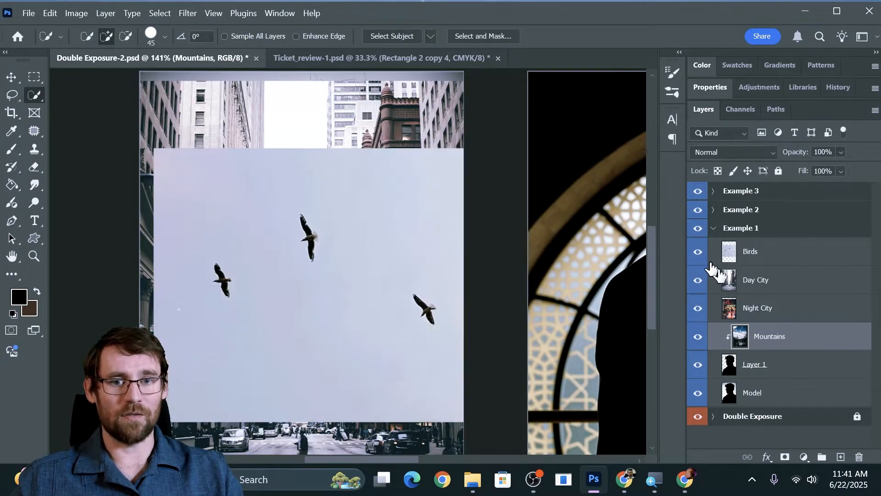
alt+click(765, 321)
alt+click(762, 290)
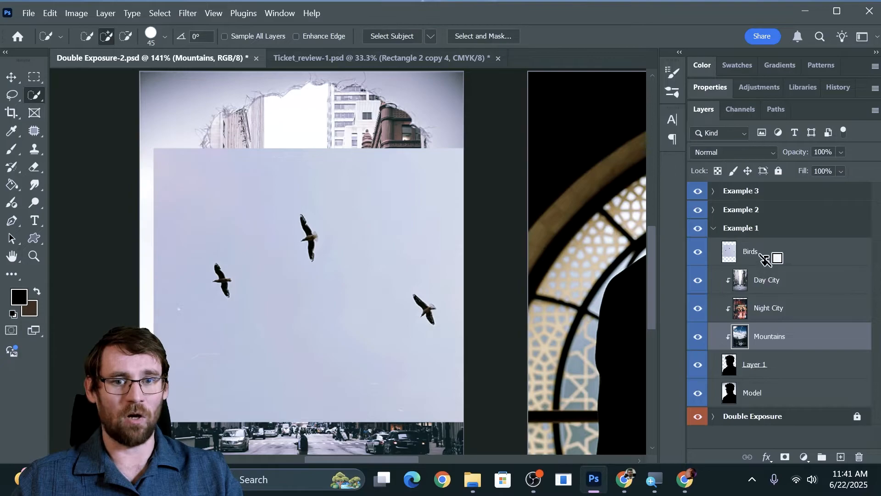
alt+click(764, 259)
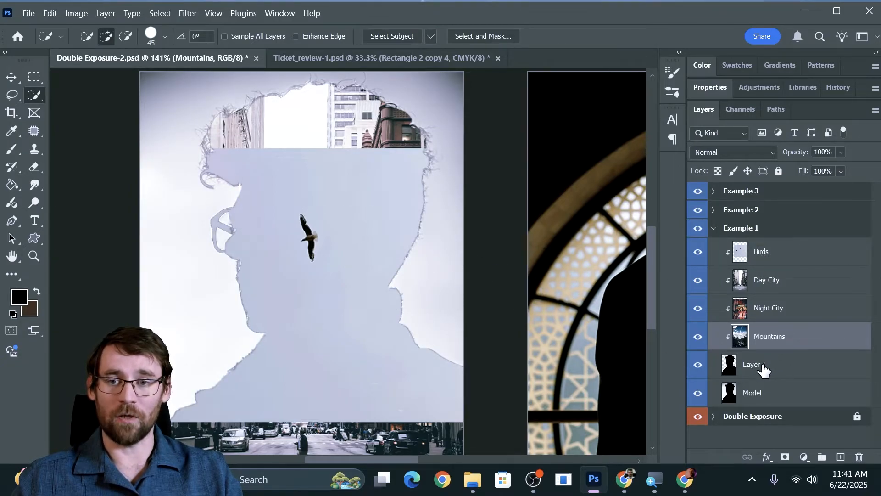
key(ctrl+z)
key(ctrl+z)
key(ctrl+z)
key(ctrl+z)
key(ctrl+z)
key(ctrl+z)
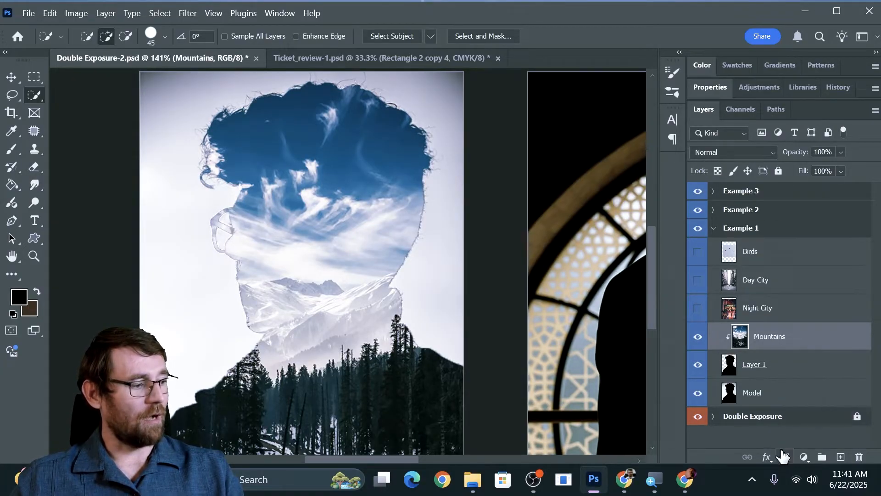
Add a layer mask to Mountains and paint black with a soft 175 px brush along the face and front hair.
click(784, 457)
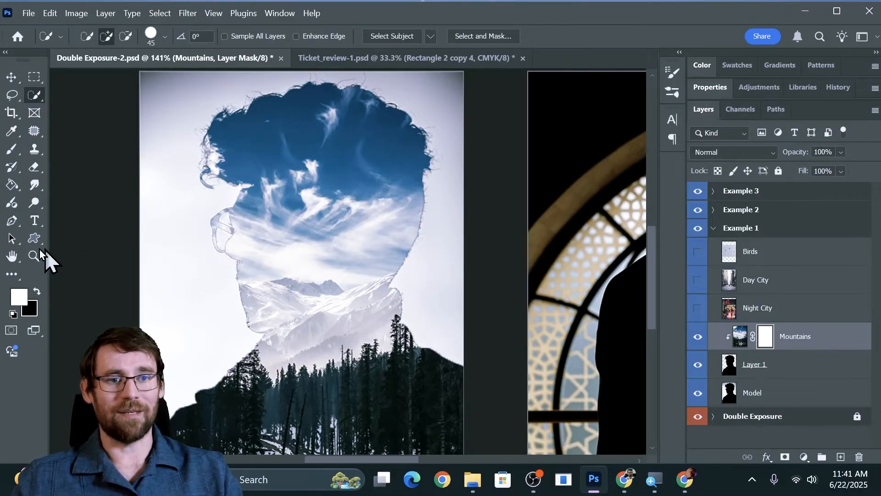
key(b)
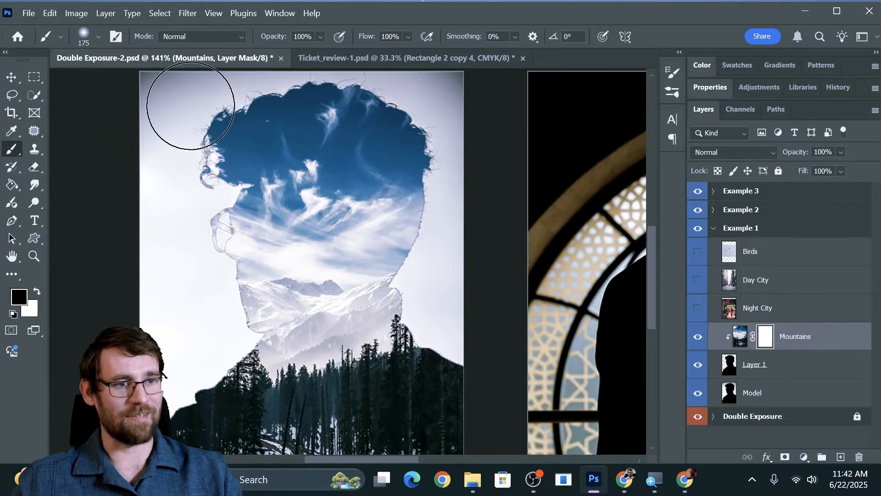
mouse_move(173, 108)
mouse_down()
mouse_move(180, 179)
mouse_move(163, 142)
mouse_move(163, 192)
mouse_move(176, 234)
mouse_move(189, 193)
mouse_move(187, 217)
mouse_move(181, 179)
mouse_move(200, 272)
mouse_move(197, 295)
mouse_up()
mouse_move(173, 187)
mouse_down()
mouse_move(190, 252)
mouse_move(201, 238)
mouse_move(200, 310)
mouse_move(209, 312)
mouse_move(216, 332)
mouse_move(197, 357)
mouse_move(222, 341)
mouse_up()
key(ctrl+z)
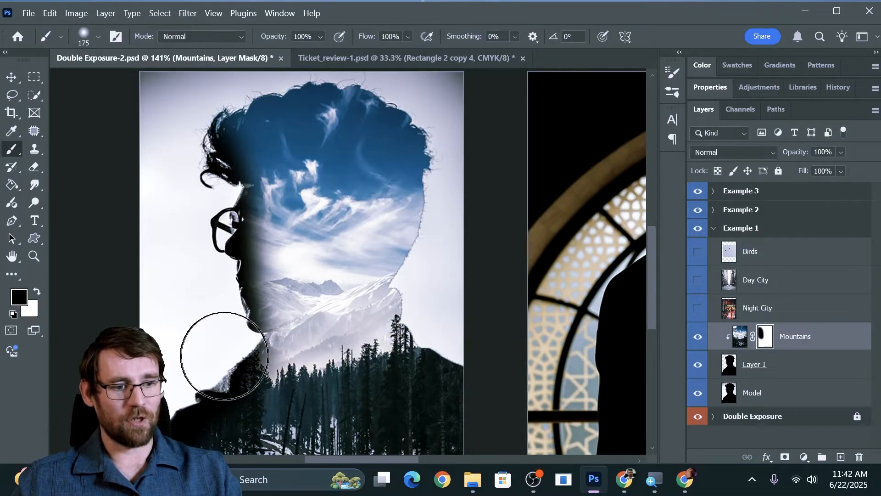
Paint black on the Mountains mask over the shoulders, outer head edges and front half, keeping the image toward the back.
drag(210, 283, 220, 239)
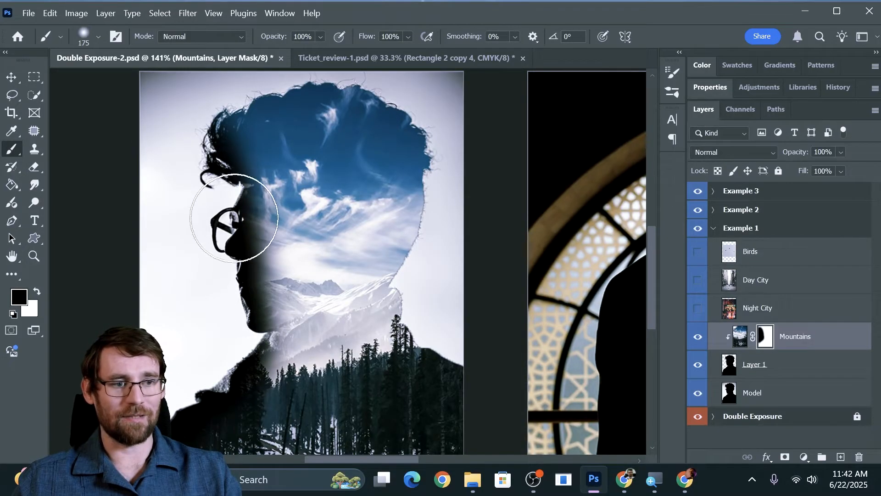
click(242, 208)
click(274, 276)
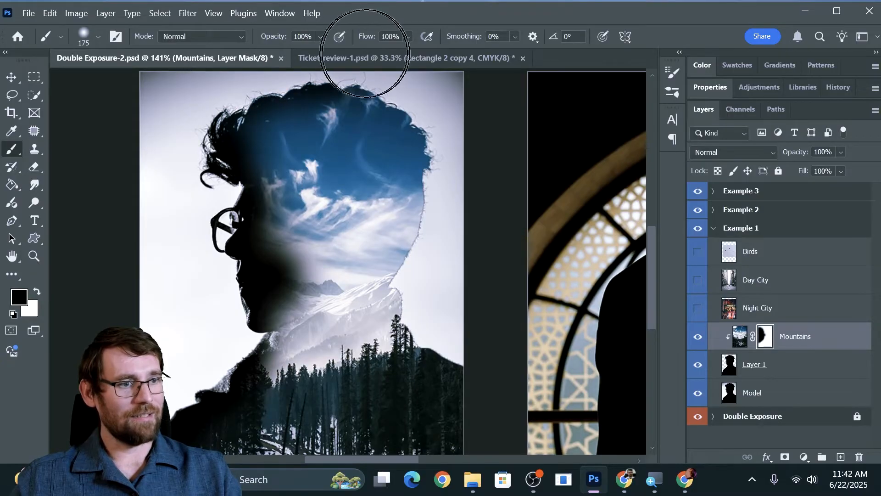
mouse_move(458, 284)
mouse_down()
mouse_move(450, 281)
mouse_move(471, 200)
mouse_move(450, 331)
mouse_up()
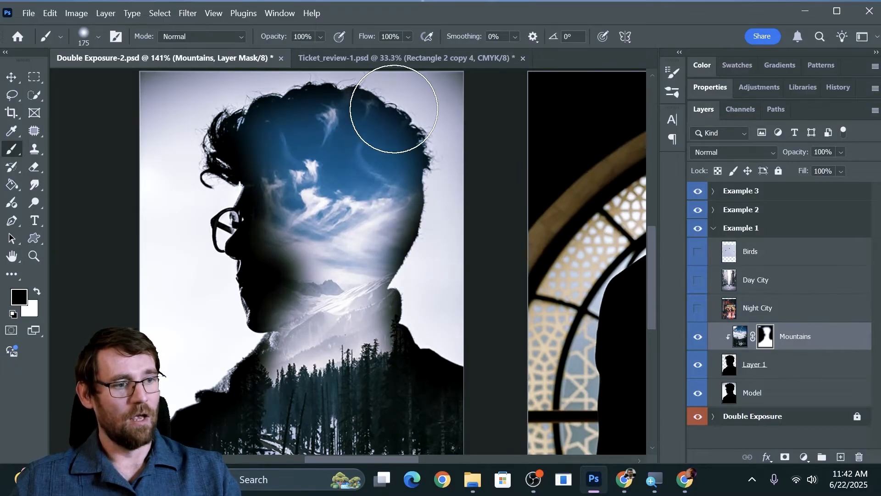
mouse_move(278, 104)
mouse_down()
mouse_move(282, 264)
mouse_move(305, 141)
mouse_move(295, 116)
mouse_move(281, 170)
mouse_move(286, 486)
mouse_move(289, 342)
mouse_move(263, 408)
mouse_move(221, 441)
mouse_up()
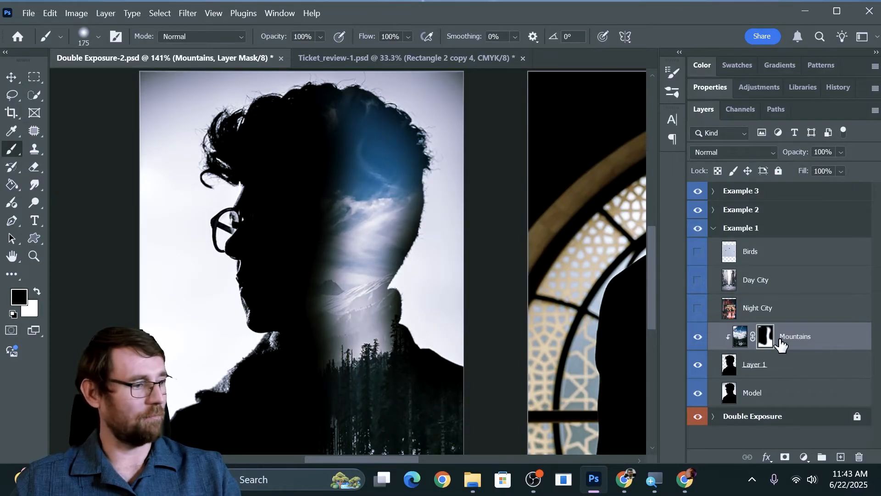
Move the Day City layer directly above Mountains, make it visible and clip it to the silhouette.
click(754, 281)
drag(774, 271, 779, 323)
click(697, 308)
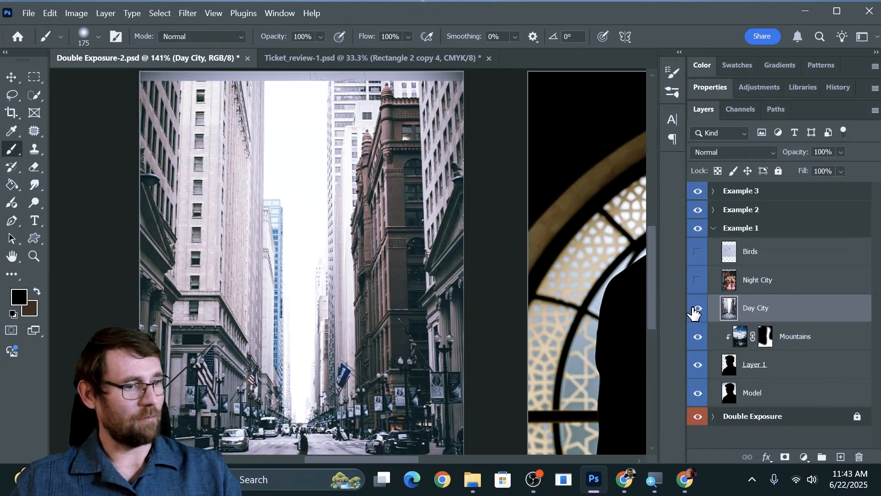
alt+click(754, 318)
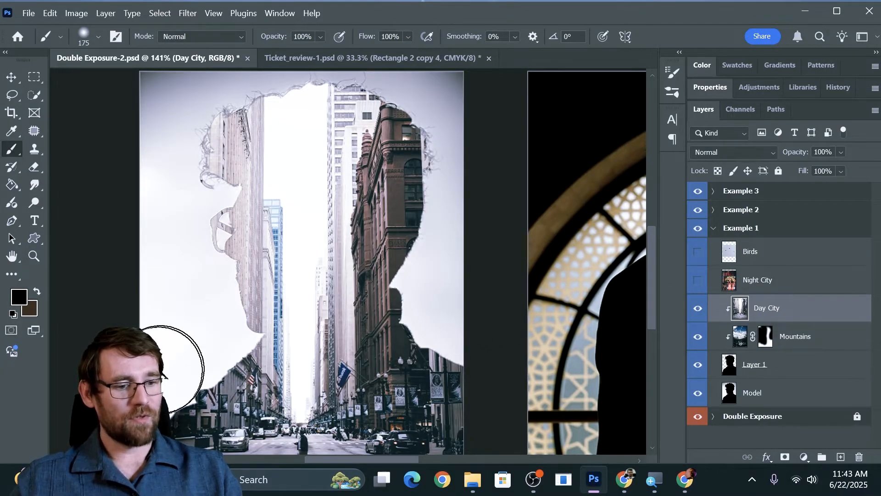
Try painting black directly on the Day City layer along the silhouette's front and back edges, and undo the strokes.
mouse_move(183, 367)
mouse_down()
mouse_move(222, 299)
mouse_move(216, 306)
mouse_move(201, 114)
mouse_move(197, 305)
mouse_move(209, 425)
mouse_up()
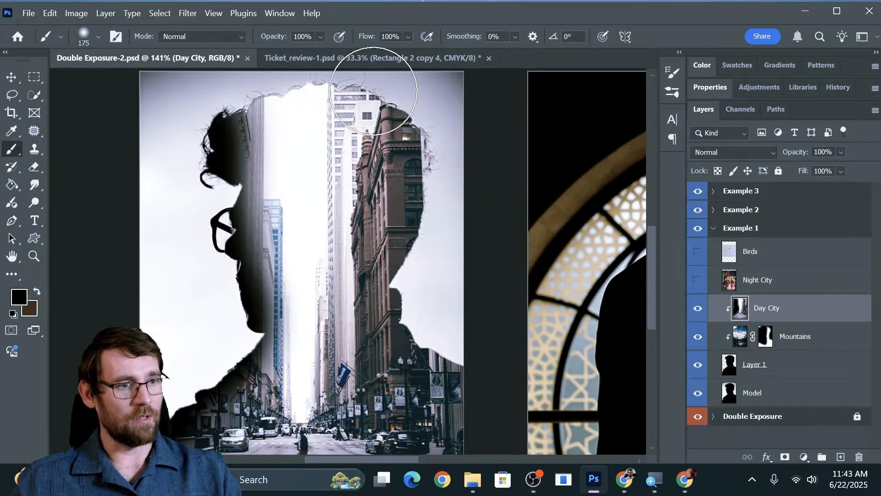
mouse_move(232, 82)
mouse_down()
mouse_move(256, 63)
mouse_move(392, 54)
mouse_move(438, 97)
mouse_move(443, 208)
mouse_move(430, 294)
mouse_move(392, 111)
mouse_move(393, 397)
mouse_move(385, 245)
mouse_move(385, 192)
mouse_move(397, 405)
mouse_move(387, 494)
mouse_move(377, 354)
mouse_move(440, 445)
mouse_move(461, 378)
mouse_up()
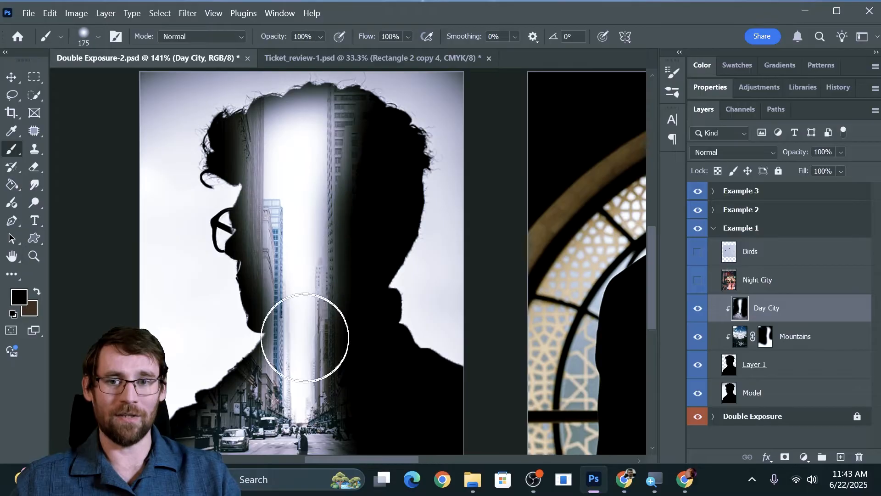
key(ctrl+z)
key(ctrl+z)
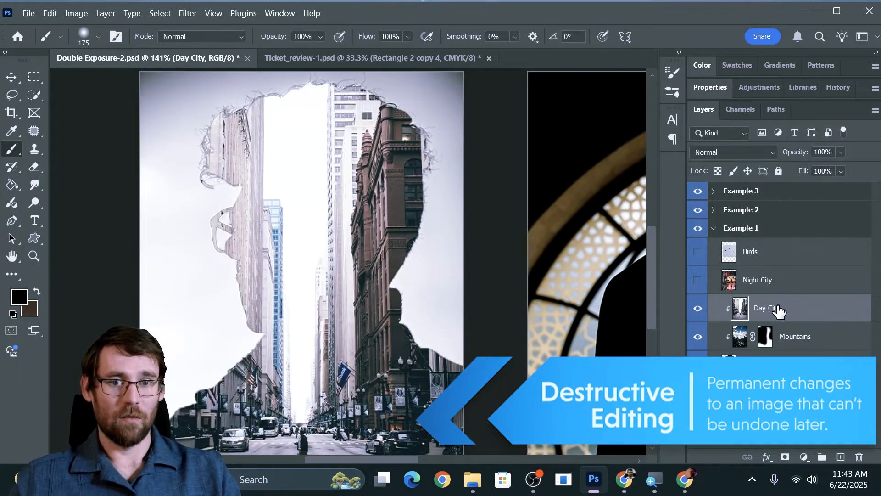
Add a layer mask to Day City and paint black along the face, front hair and back half of the head.
click(782, 457)
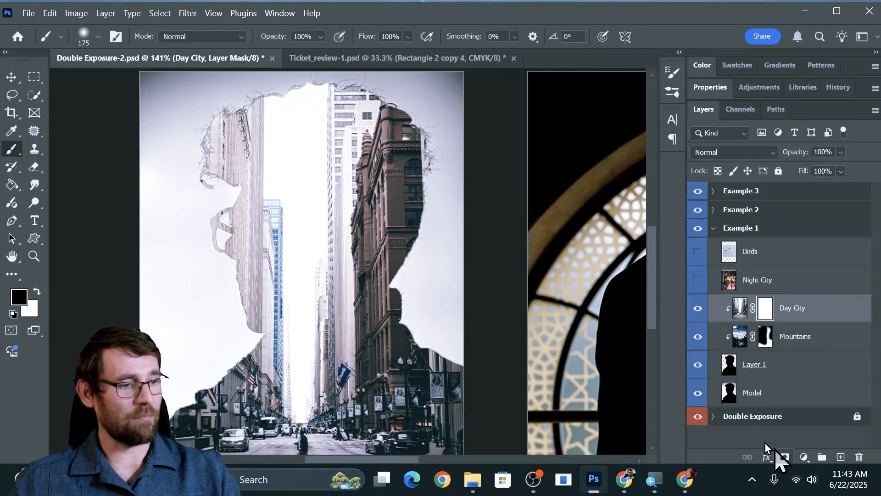
mouse_move(183, 116)
mouse_down()
mouse_move(235, 110)
mouse_move(212, 149)
mouse_move(216, 329)
mouse_move(156, 431)
mouse_move(227, 316)
mouse_move(231, 229)
mouse_up()
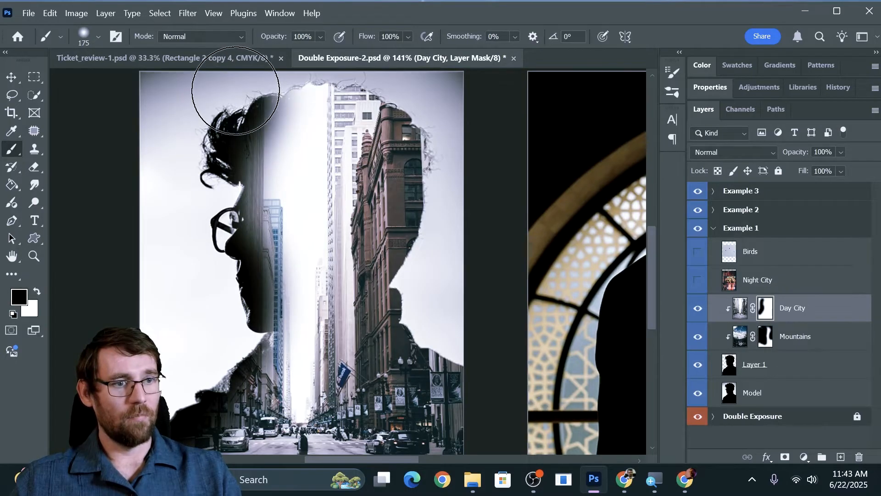
mouse_move(236, 91)
mouse_down()
mouse_move(300, 69)
mouse_move(410, 71)
mouse_move(434, 117)
mouse_move(423, 155)
mouse_move(401, 182)
mouse_move(392, 132)
mouse_move(378, 122)
mouse_move(377, 176)
mouse_move(405, 216)
mouse_move(389, 340)
mouse_move(388, 209)
mouse_move(364, 175)
mouse_move(373, 269)
mouse_move(391, 316)
mouse_move(394, 376)
mouse_move(426, 405)
mouse_move(429, 331)
mouse_move(403, 361)
mouse_move(408, 412)
mouse_move(464, 426)
mouse_move(435, 349)
mouse_move(380, 406)
mouse_move(388, 452)
mouse_move(438, 394)
mouse_move(403, 348)
mouse_move(390, 421)
mouse_move(461, 417)
mouse_move(420, 329)
mouse_move(376, 387)
mouse_move(470, 336)
mouse_up()
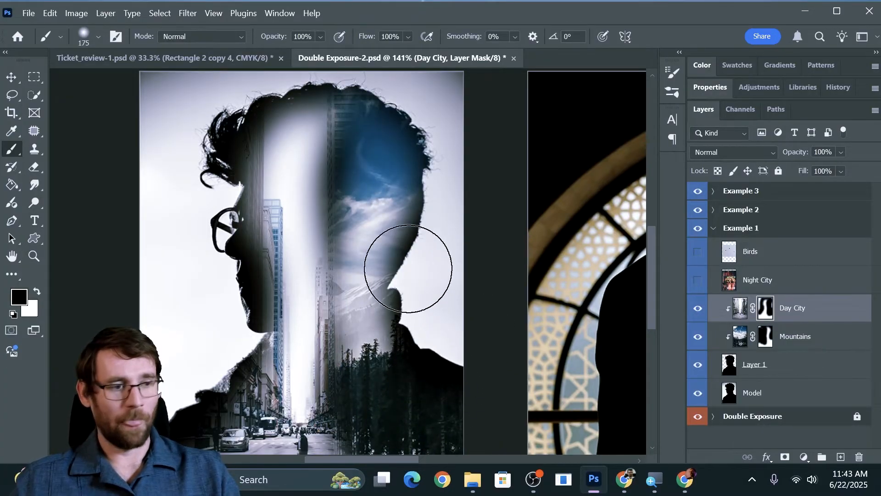
Move the Day City image up and slightly left so the crosswalk and walking pedestrian fall inside the man's chest.
key(v)
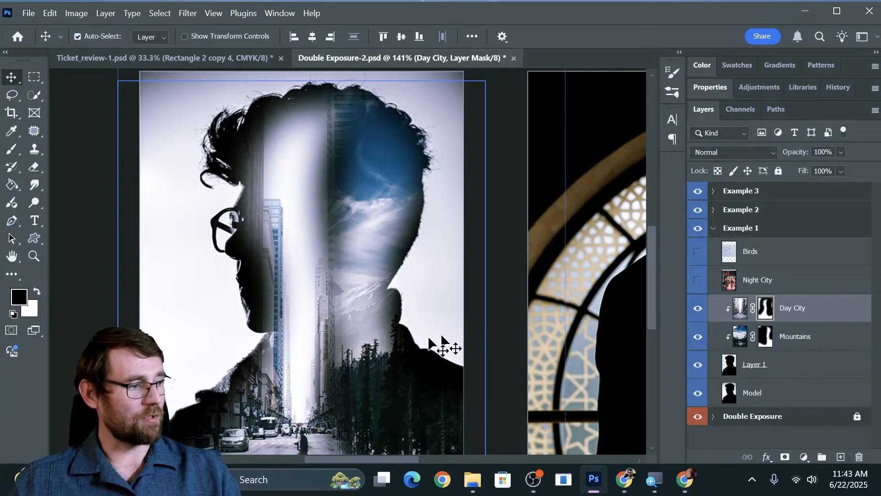
drag(279, 412, 260, 352)
scroll(312, 344, down, 2)
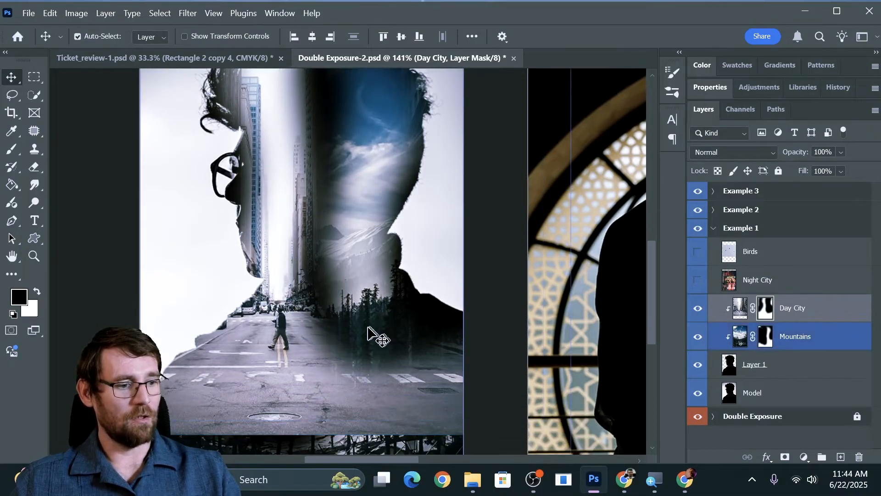
click(361, 358)
scroll(361, 349, up, 1)
Paint black on the Day City mask over the back shoulder, lower torso, front hair and face edge.
click(778, 314)
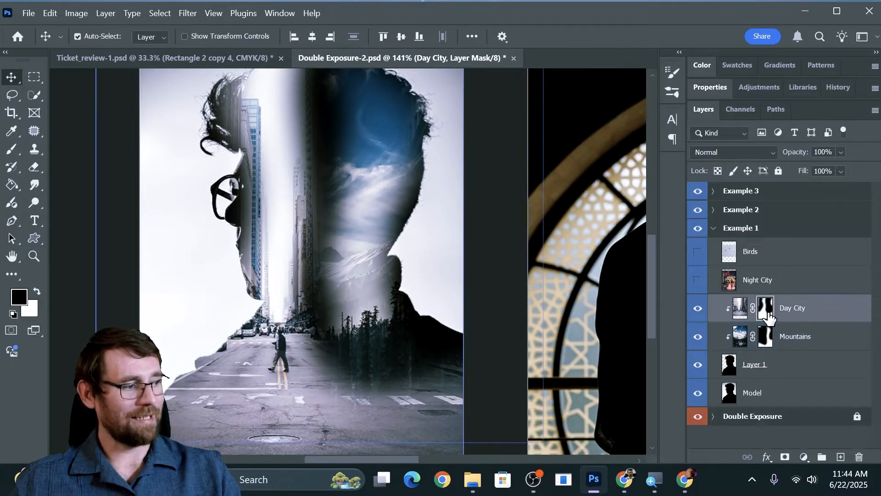
key(b)
drag(364, 364, 371, 436)
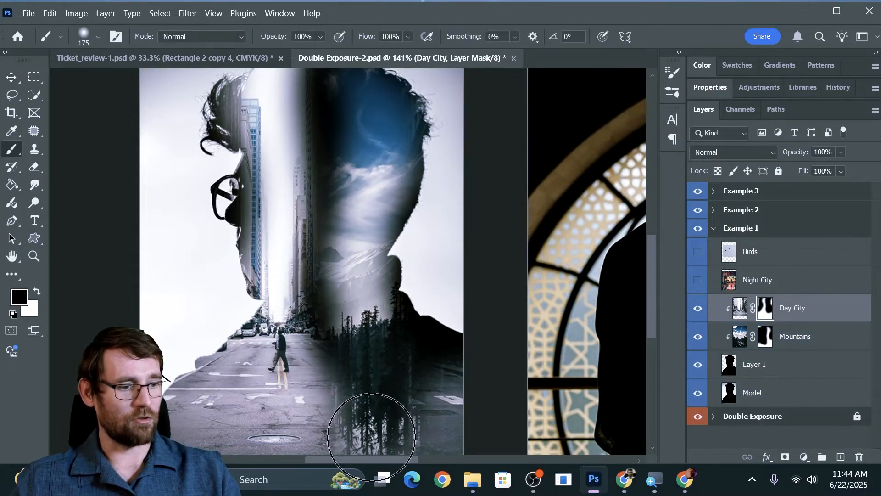
scroll(402, 252, down, 4)
mouse_move(397, 330)
mouse_down()
mouse_move(321, 391)
mouse_move(149, 392)
mouse_move(294, 369)
mouse_move(393, 378)
mouse_move(193, 380)
mouse_move(347, 381)
mouse_up()
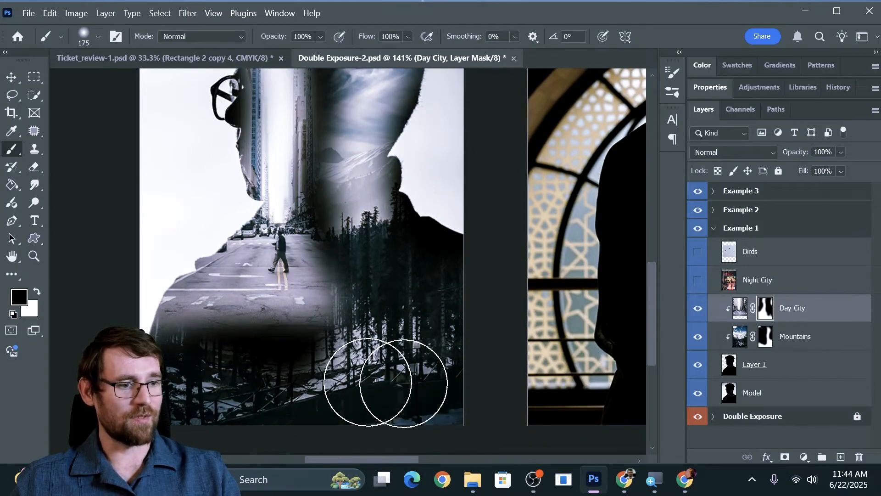
scroll(433, 304, up, 6)
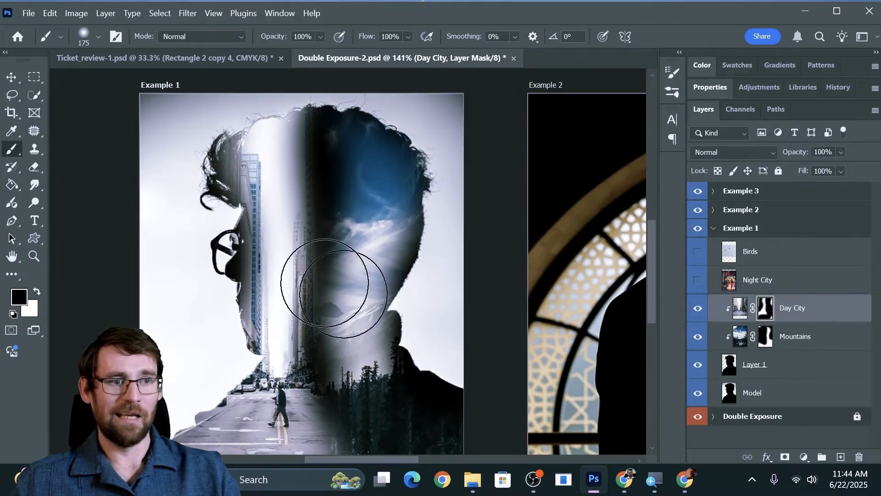
mouse_move(271, 108)
mouse_down()
mouse_move(285, 88)
mouse_move(184, 123)
mouse_move(297, 103)
mouse_move(223, 131)
mouse_move(171, 194)
mouse_move(204, 260)
mouse_move(219, 368)
mouse_move(201, 391)
mouse_move(149, 408)
mouse_up()
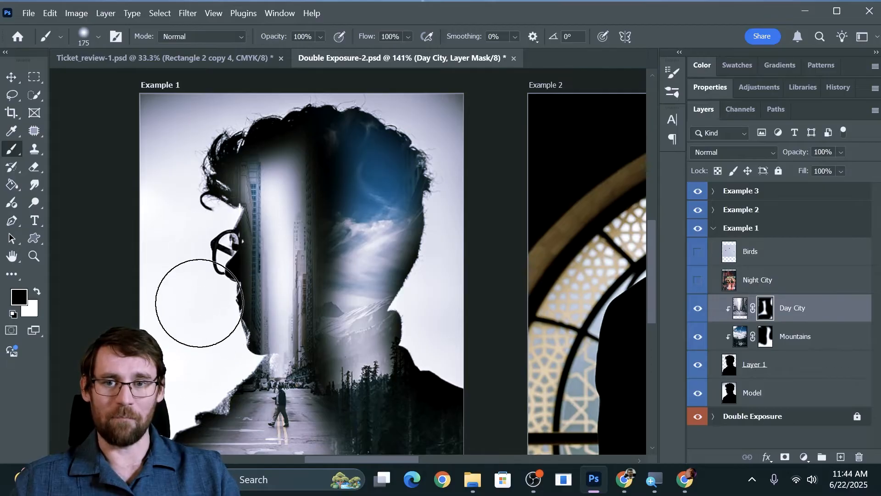
Paint white on the Mountains mask through the middle of the head, the neck and back shoulder, filling the dark gap beside the city.
click(765, 344)
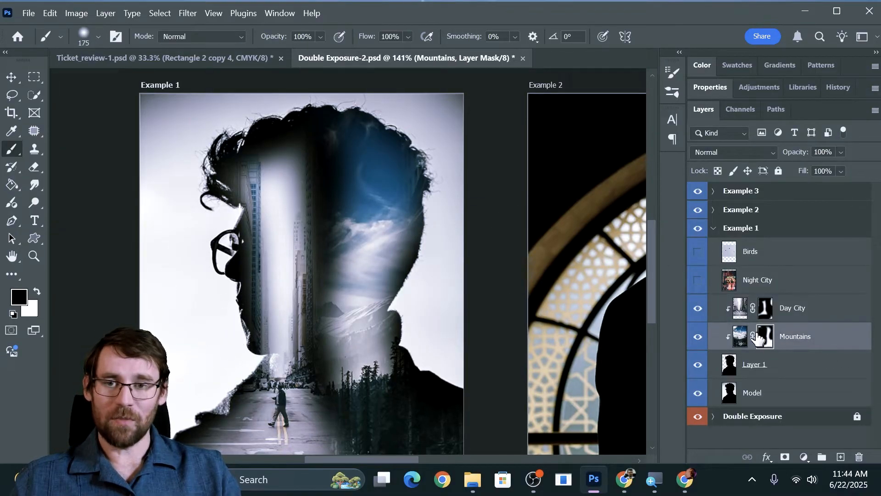
click(37, 291)
mouse_move(321, 280)
mouse_down()
mouse_move(334, 275)
mouse_move(335, 147)
mouse_move(329, 155)
mouse_move(354, 177)
mouse_move(364, 305)
mouse_move(353, 158)
mouse_up()
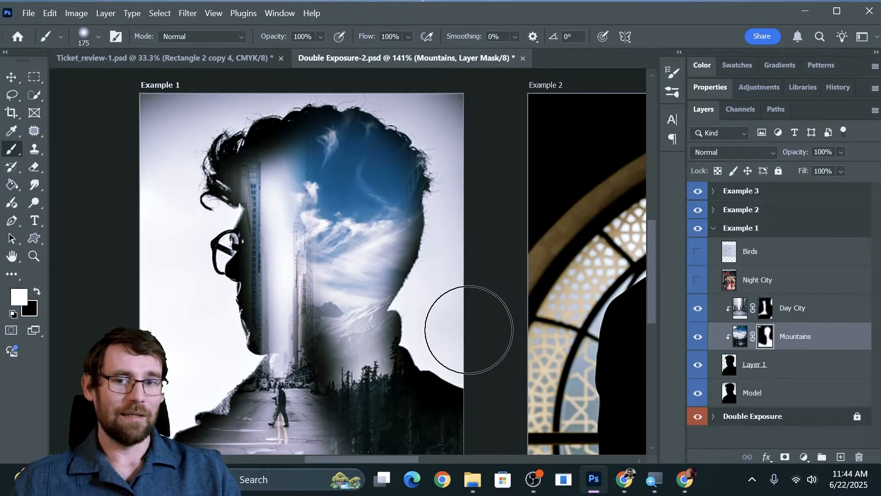
mouse_move(356, 338)
mouse_down()
mouse_move(349, 384)
mouse_move(397, 407)
mouse_move(473, 411)
mouse_move(411, 400)
mouse_move(443, 414)
mouse_up()
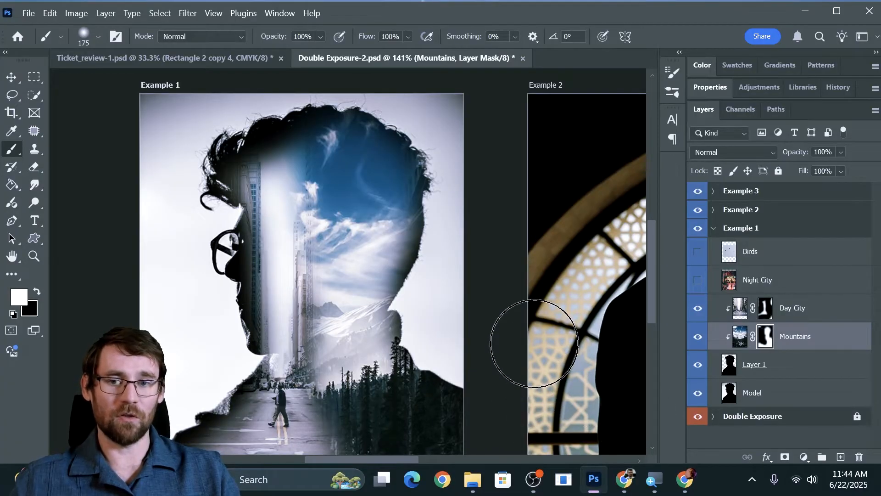
Make the Night City layer visible and clip it to the silhouette.
click(697, 281)
scroll(489, 310, down, 3)
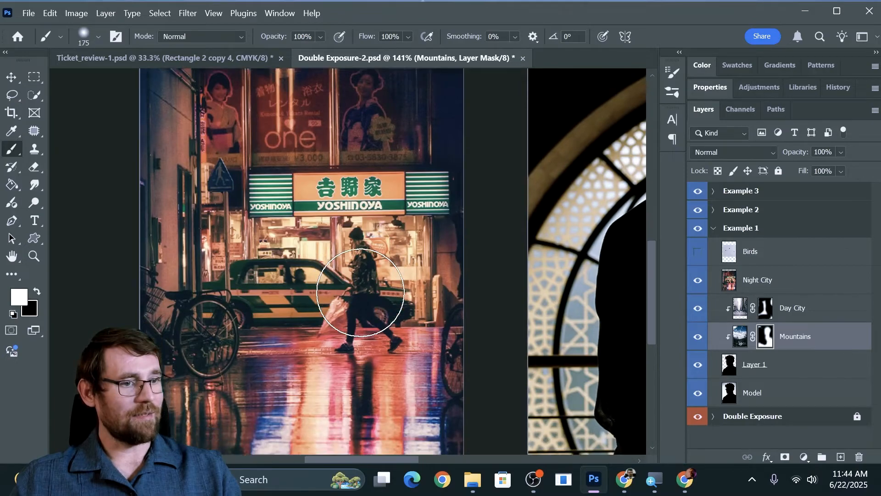
click(775, 280)
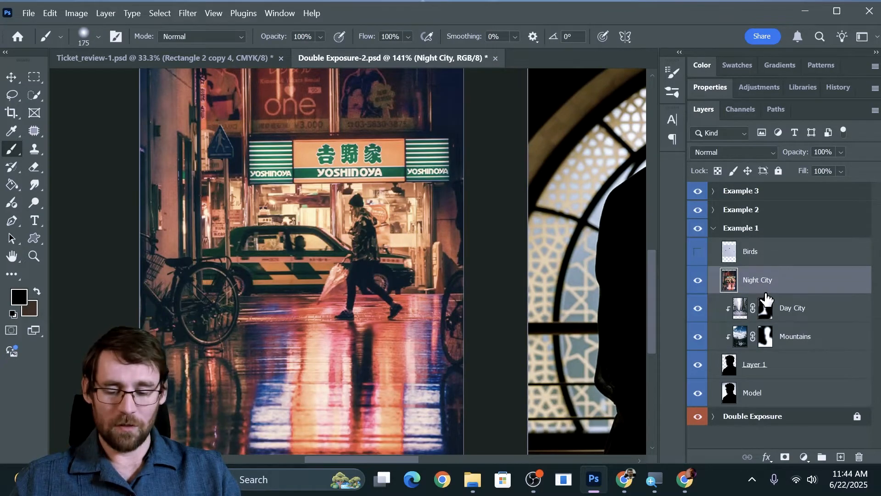
alt+click(764, 288)
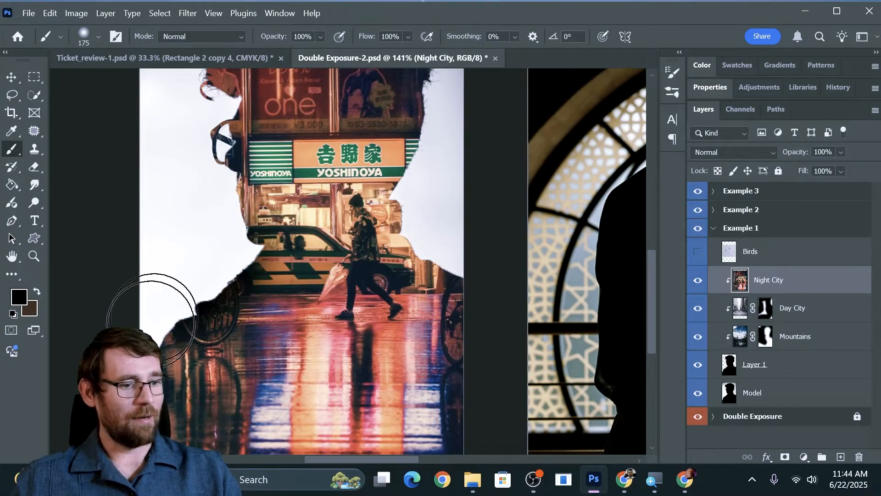
Add a layer mask to Night City and paint black over the head and shoulders, keeping the colorful street reflections along the lower torso.
mouse_move(154, 333)
mouse_down()
mouse_move(227, 244)
mouse_move(352, 234)
mouse_move(403, 244)
mouse_up()
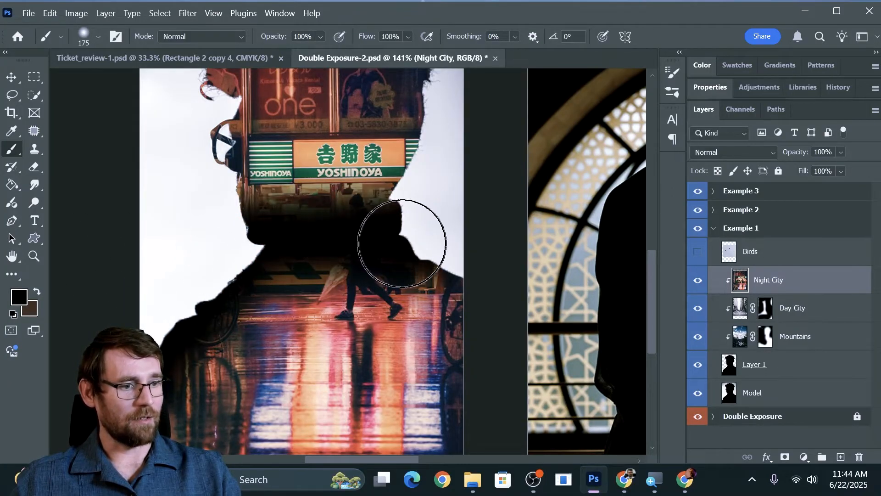
key(ctrl+z)
click(785, 456)
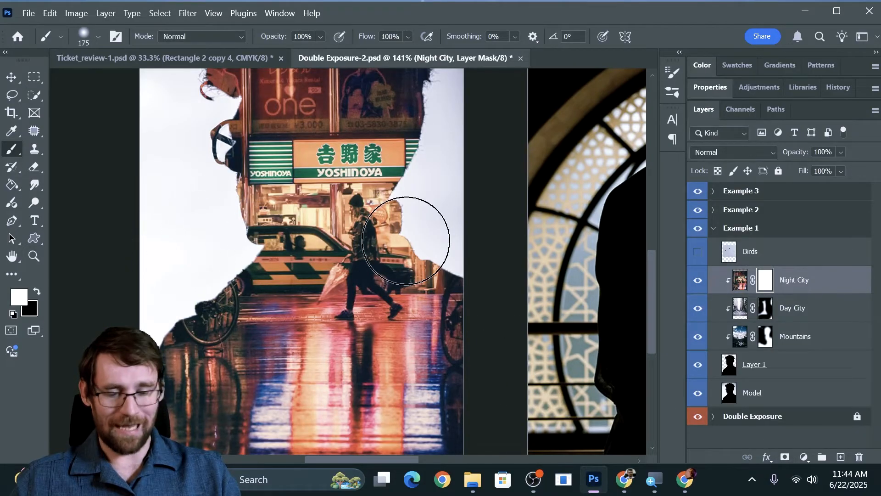
key(x)
mouse_move(381, 231)
mouse_down()
mouse_move(385, 213)
mouse_move(172, 234)
mouse_move(241, 247)
mouse_move(366, 236)
mouse_move(151, 274)
mouse_move(118, 327)
mouse_move(249, 294)
mouse_move(523, 295)
mouse_move(99, 302)
mouse_move(465, 256)
mouse_move(331, 252)
mouse_move(387, 206)
mouse_move(96, 187)
mouse_move(129, 148)
mouse_move(251, 118)
mouse_move(215, 93)
mouse_move(377, 143)
mouse_move(412, 248)
mouse_move(373, 291)
mouse_up()
scroll(419, 245, down, 3)
scroll(420, 246, down, 4)
mouse_move(422, 246)
mouse_down()
mouse_move(229, 259)
mouse_move(264, 255)
mouse_move(235, 308)
mouse_move(151, 307)
mouse_up()
mouse_move(312, 294)
mouse_down()
mouse_move(342, 295)
mouse_move(220, 300)
mouse_move(387, 269)
mouse_move(453, 305)
mouse_move(343, 340)
mouse_up()
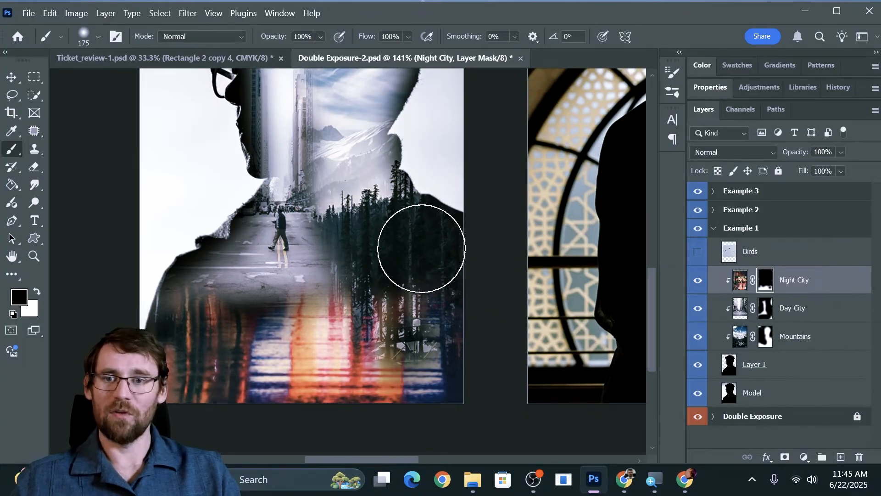
Make the Birds layer visible and select its sky with the Magic Wand at a tolerance of 32.
scroll(421, 248, up, 2)
scroll(421, 248, up, 3)
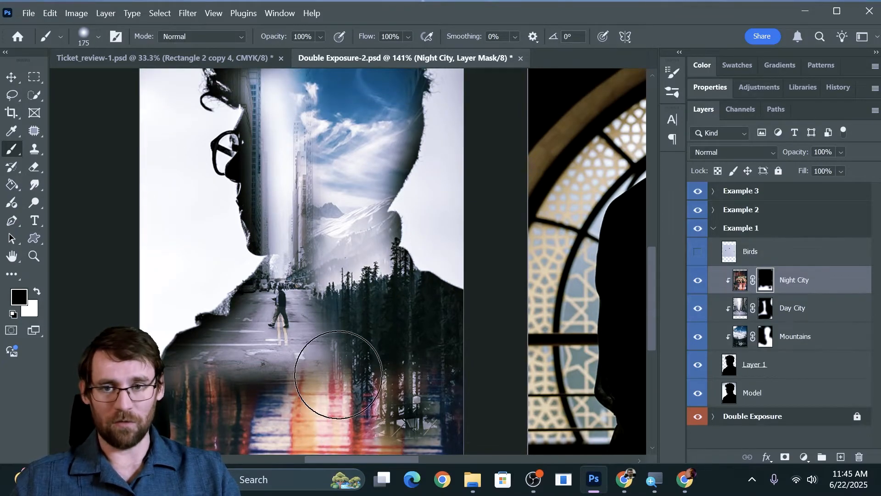
scroll(338, 375, up, 4)
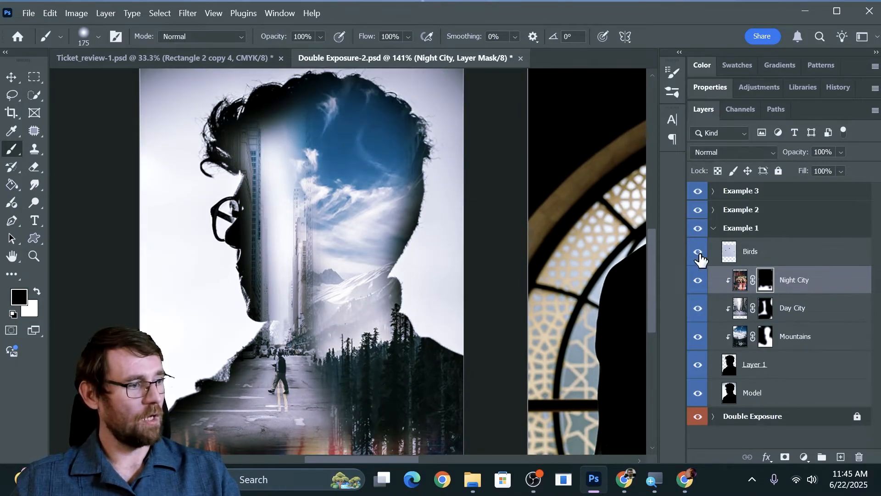
click(698, 253)
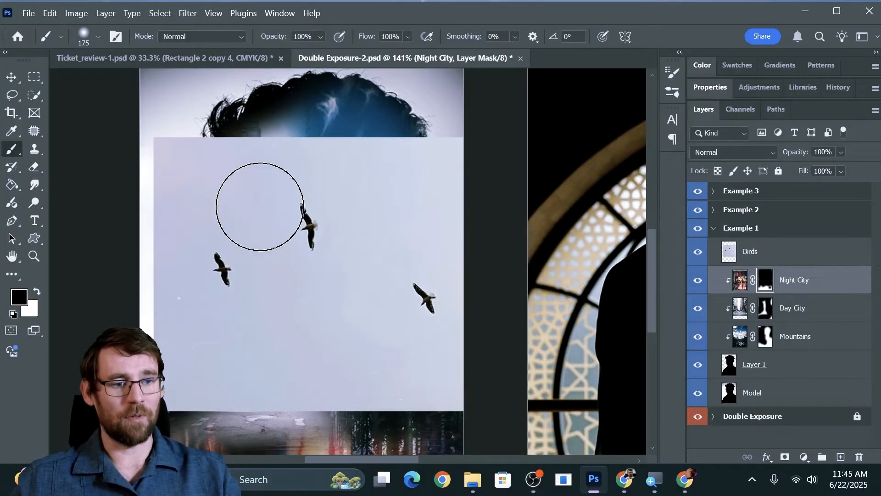
click(35, 96)
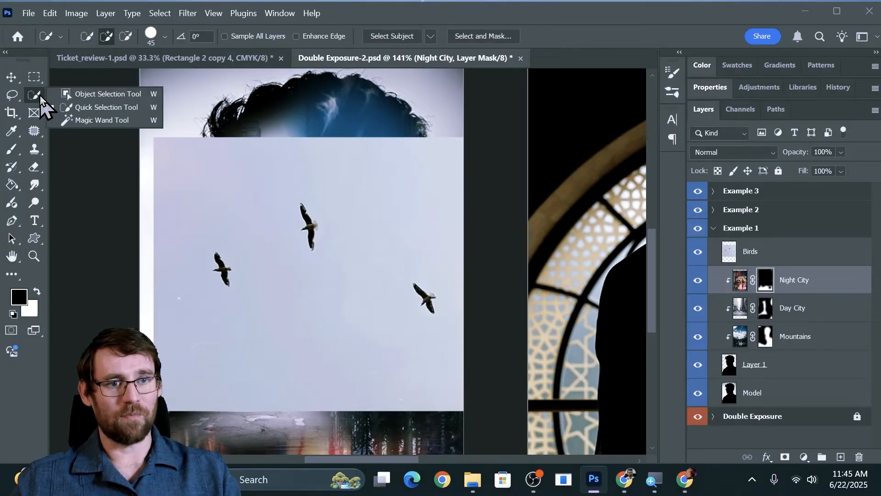
click(68, 120)
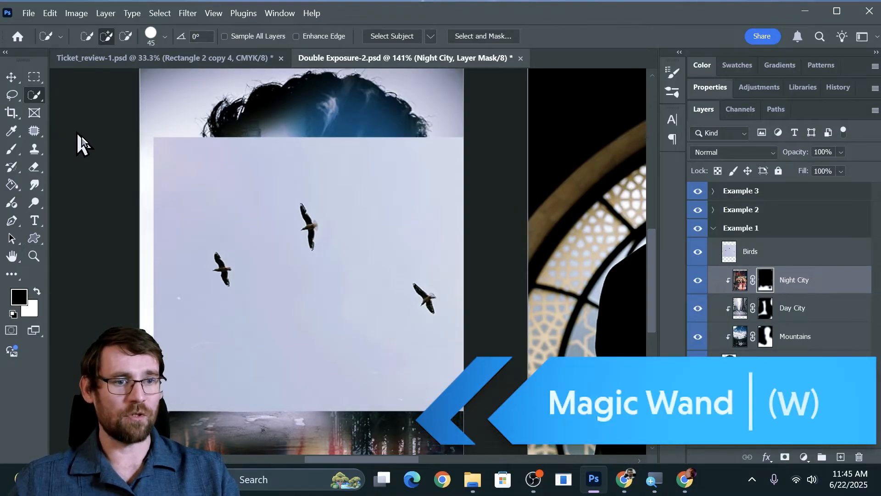
click(794, 255)
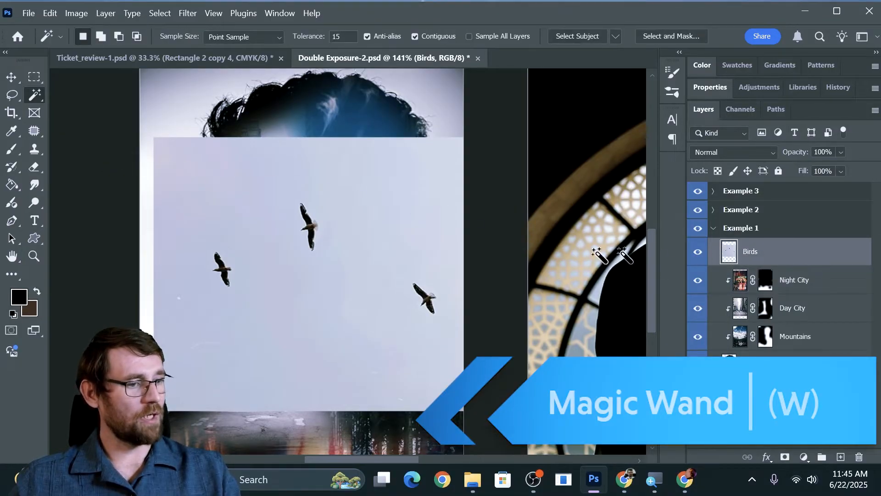
click(222, 189)
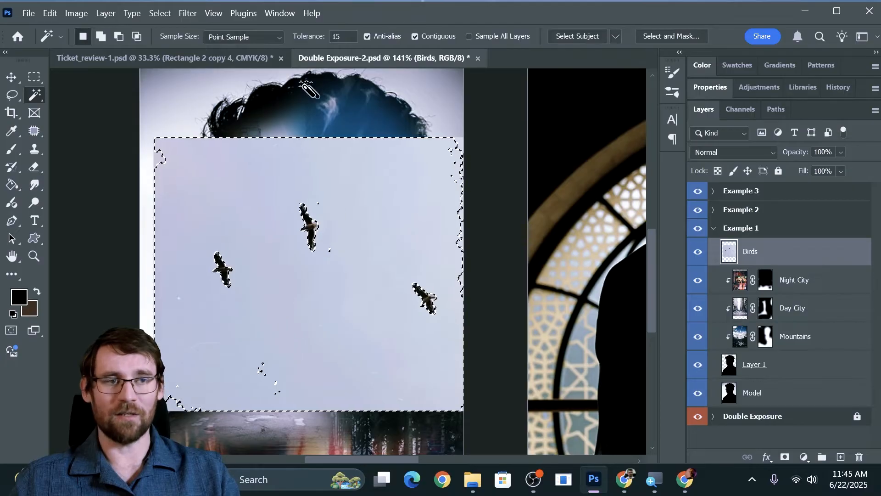
double_click(329, 37)
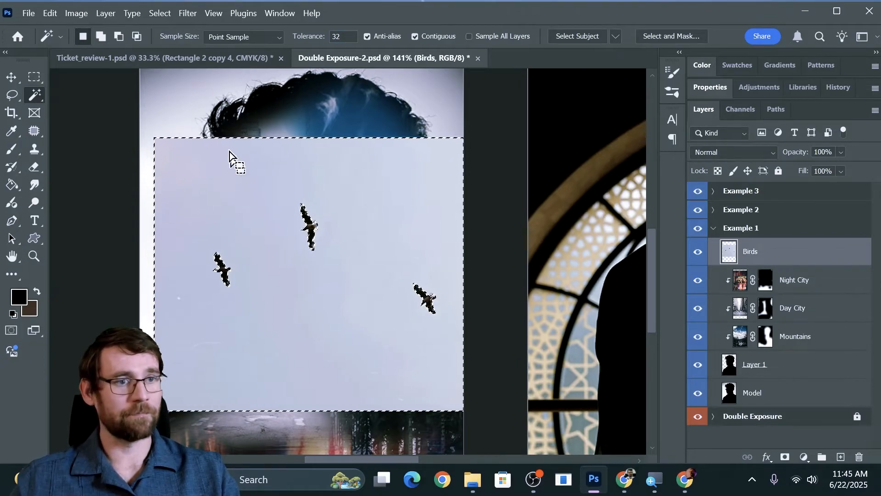
Invert the sky selection and turn it into a layer mask on Birds so the sky is hidden.
click(160, 13)
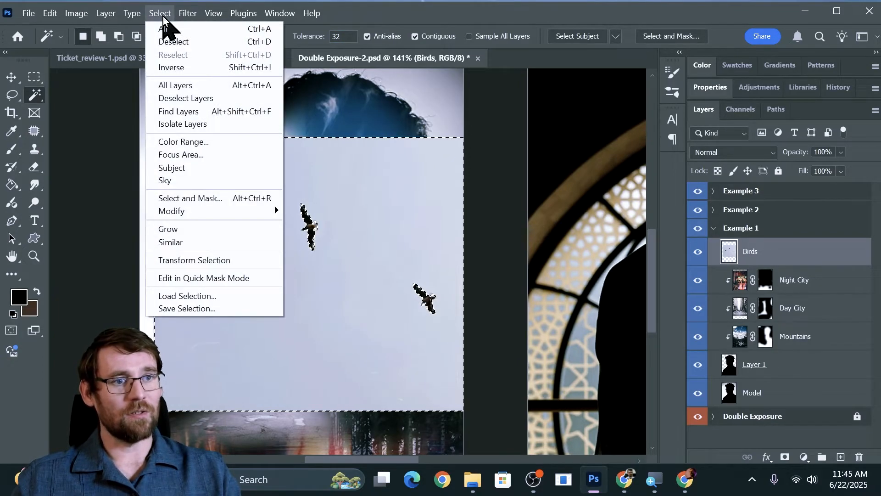
click(169, 67)
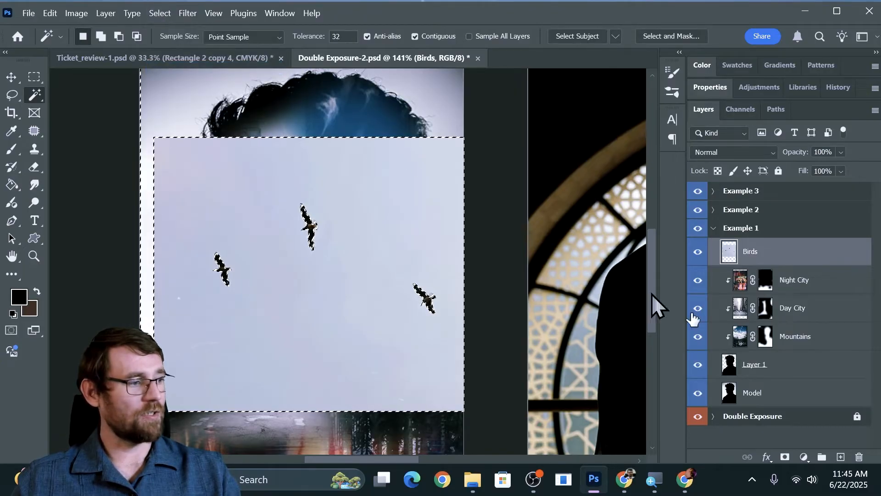
click(783, 458)
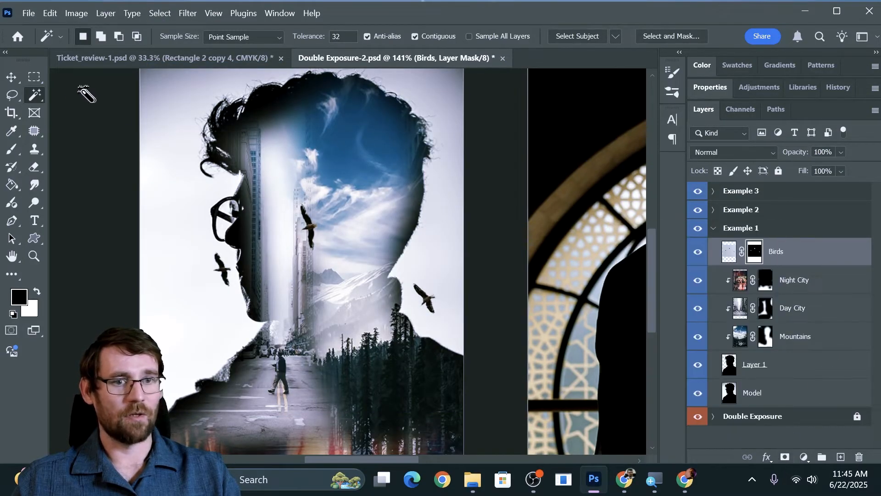
Move the birds up and left toward the face and paint black on their mask over the exposed strip of sky.
click(19, 79)
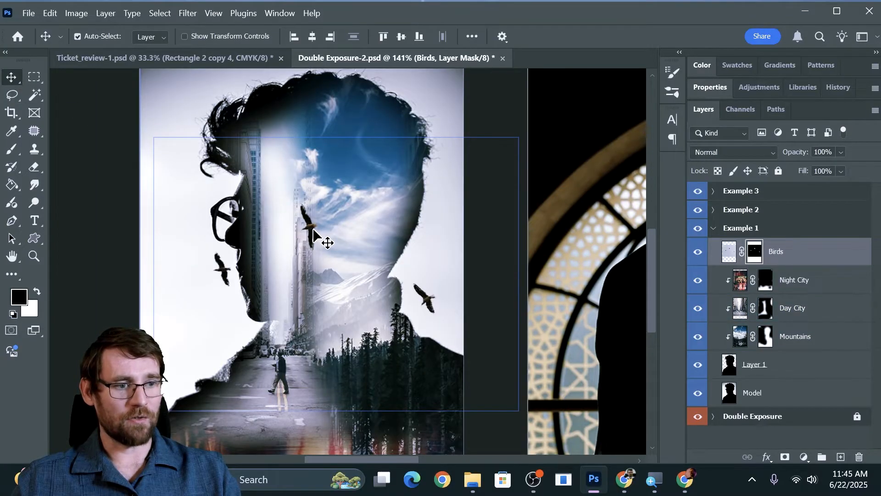
drag(321, 227, 227, 199)
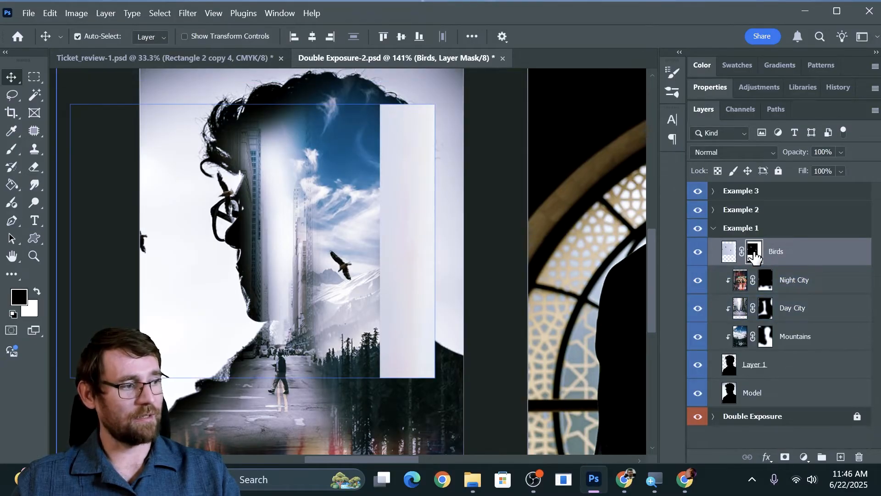
key(b)
mouse_move(419, 109)
mouse_down()
mouse_move(391, 113)
mouse_move(421, 171)
mouse_move(433, 237)
mouse_move(427, 102)
mouse_move(420, 151)
mouse_move(402, 154)
mouse_move(414, 433)
mouse_move(427, 296)
mouse_up()
Move the birds up and right so one is before the face and another nears the back of the head.
key(v)
click(340, 275)
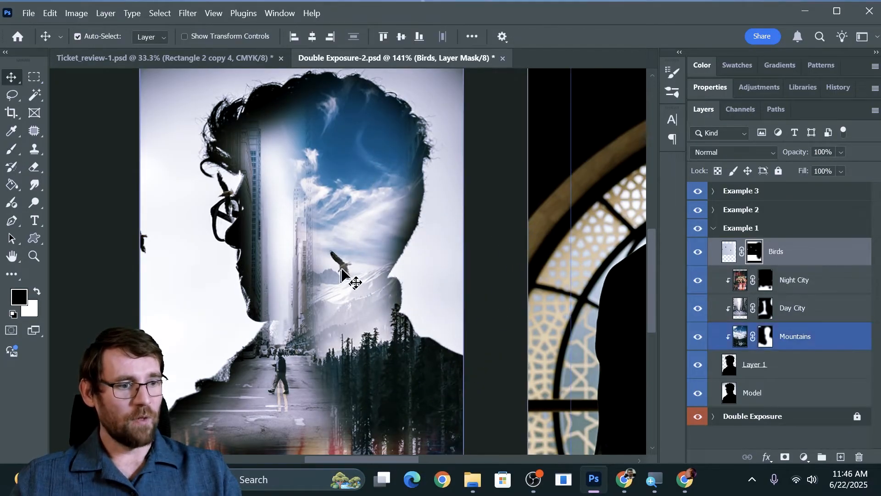
drag(349, 266, 390, 244)
key(ctrl)
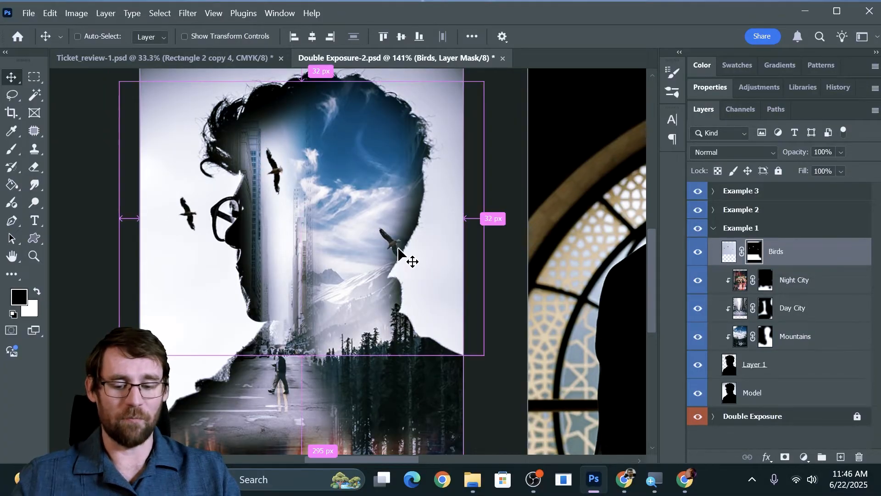
Scale the Birds layer to 115.85% and shift it slightly left so the first bird is clear of the glasses.
key(ctrl+t)
drag(486, 218, 545, 214)
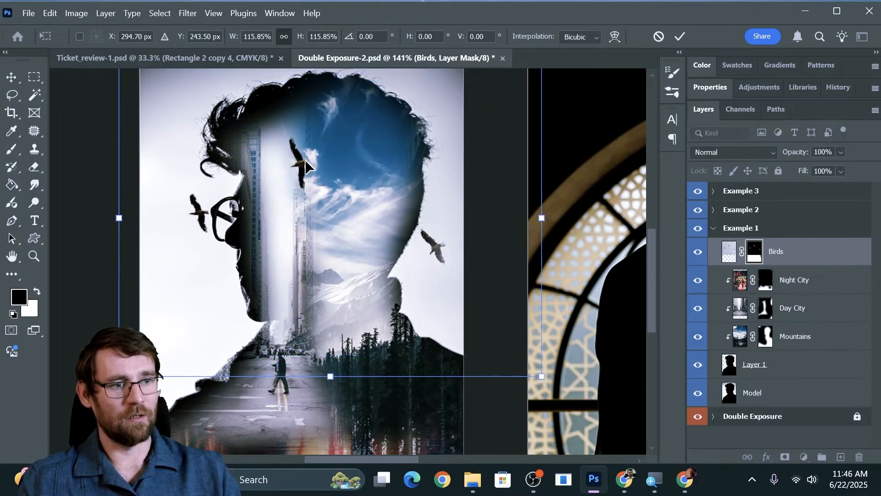
key(Return)
drag(306, 169, 294, 171)
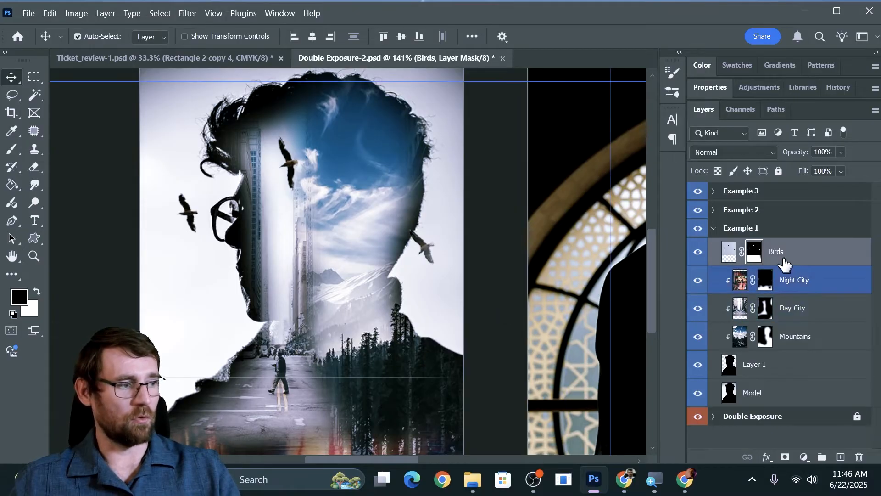
Go to the artboard with the veiled woman, collapse the Example 1 group and expand the Example 2 group.
key(b)
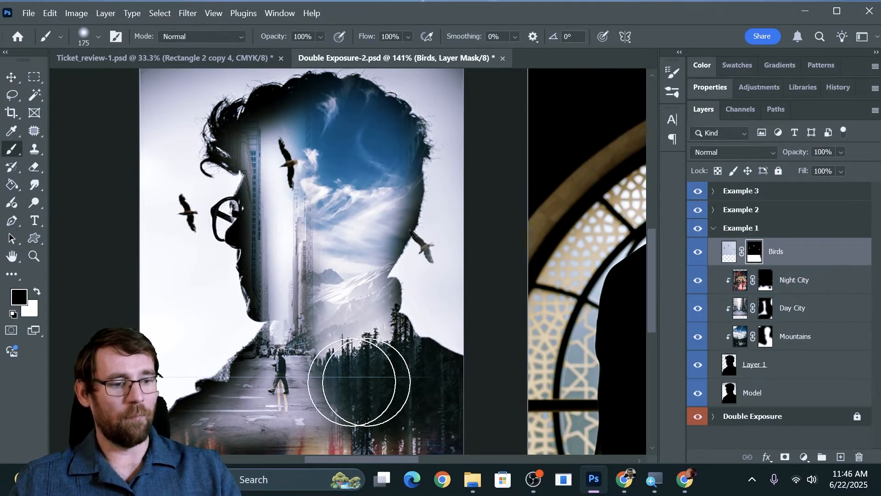
scroll(403, 197, down, 5)
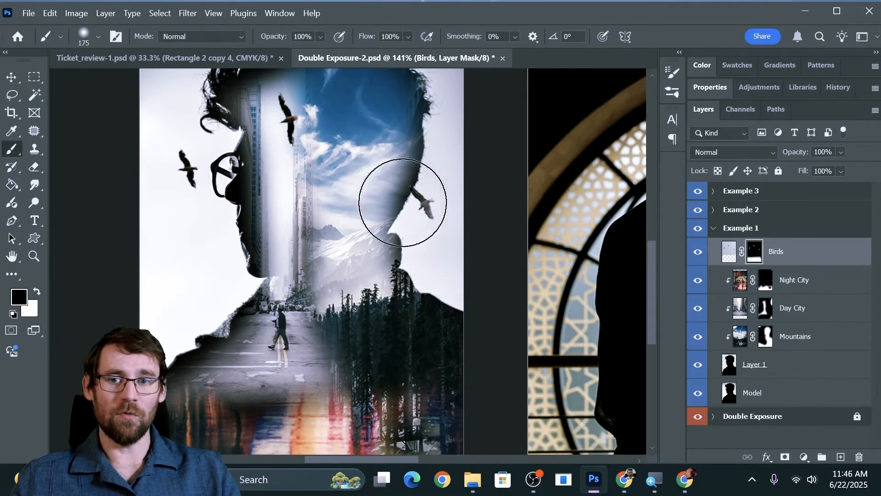
scroll(428, 252, up, 3)
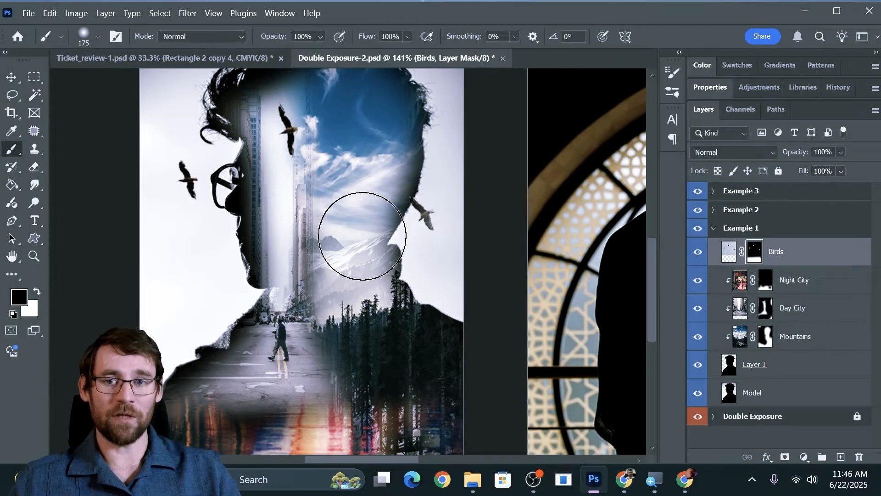
drag(362, 236, 156, 181)
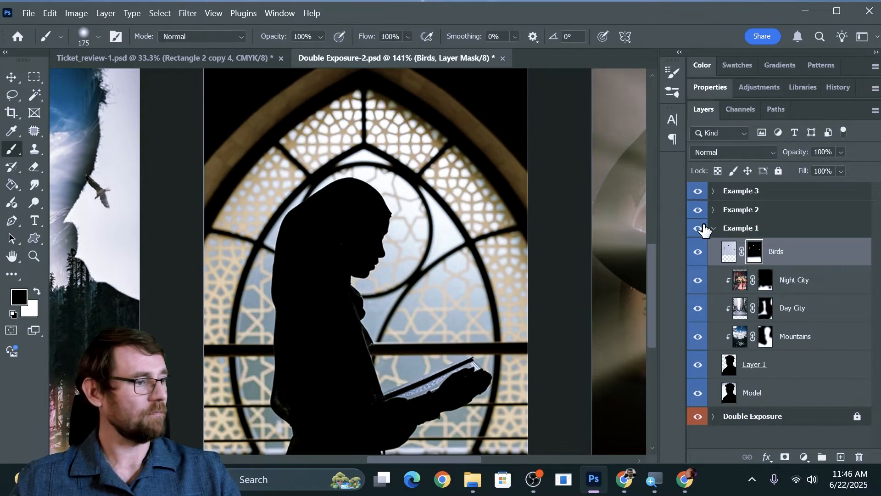
click(711, 228)
click(741, 213)
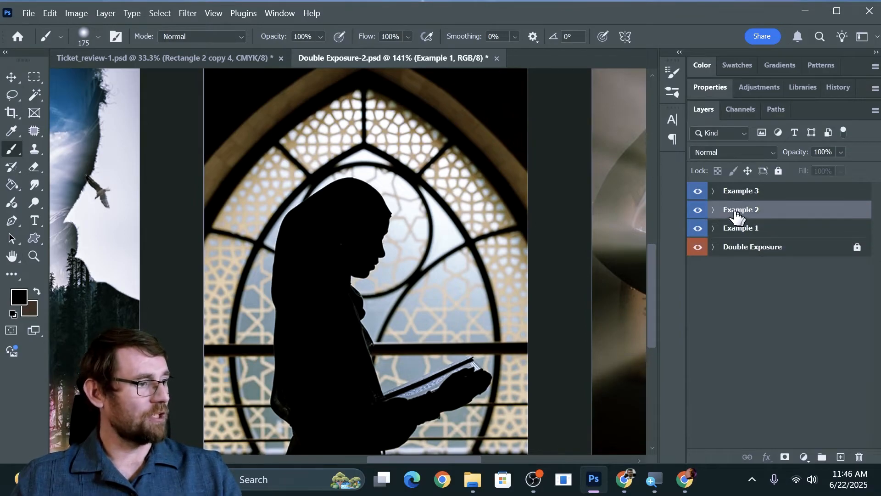
click(712, 210)
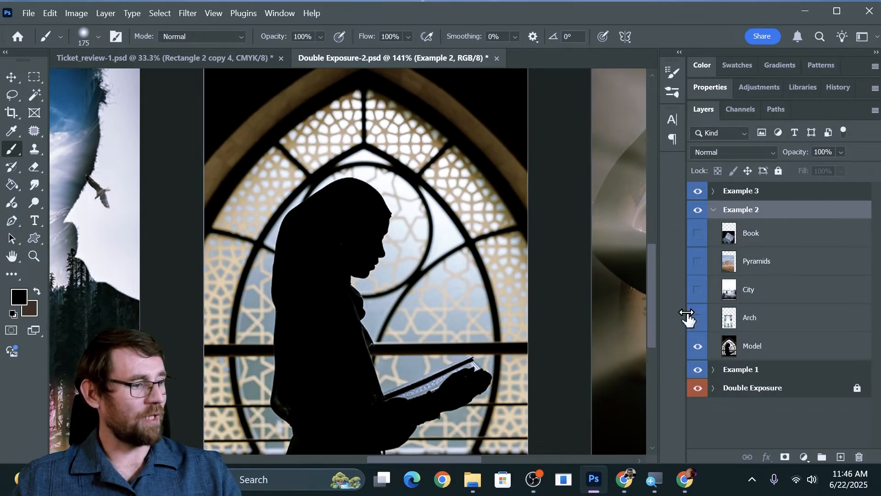
Preview the Arch, City, Pyramids and Book layers of Example 2 one by one, leaving only Model visible.
click(697, 317)
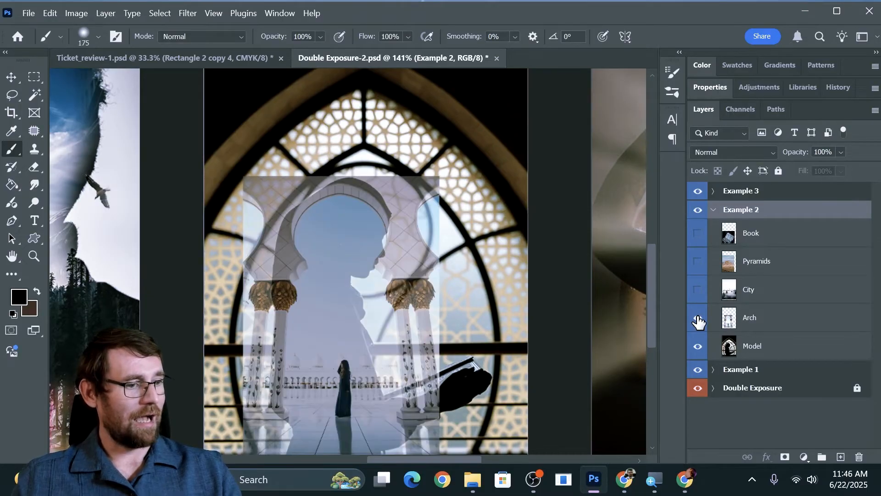
click(697, 320)
click(696, 349)
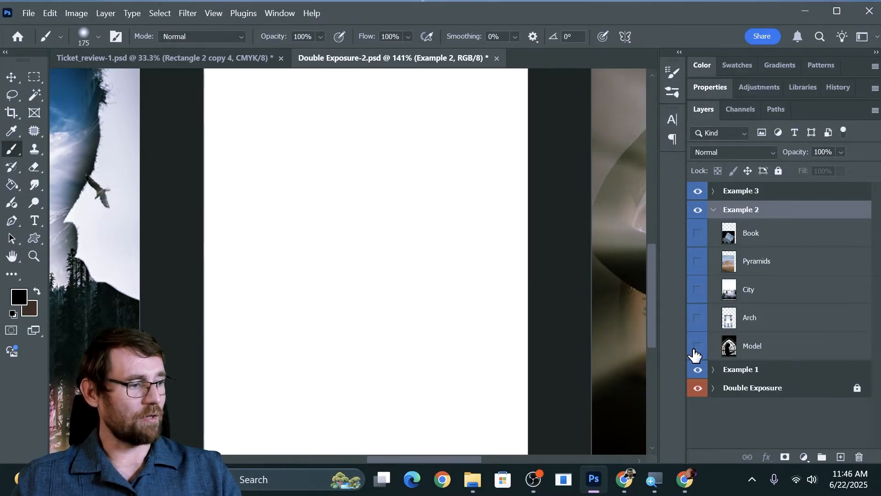
click(697, 317)
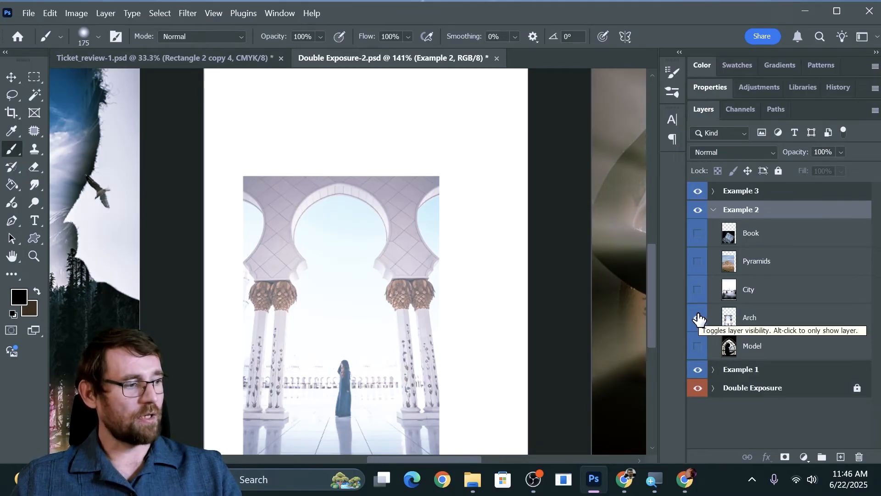
click(697, 318)
click(697, 291)
click(697, 289)
click(698, 261)
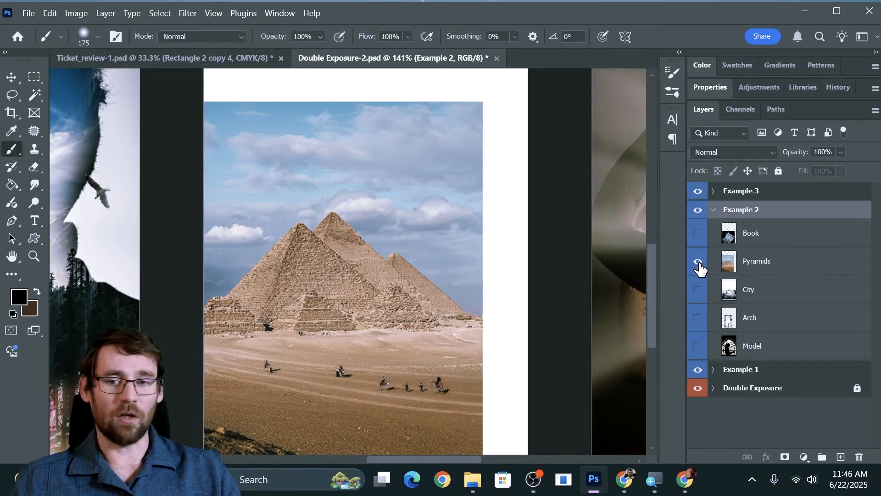
click(698, 262)
click(698, 233)
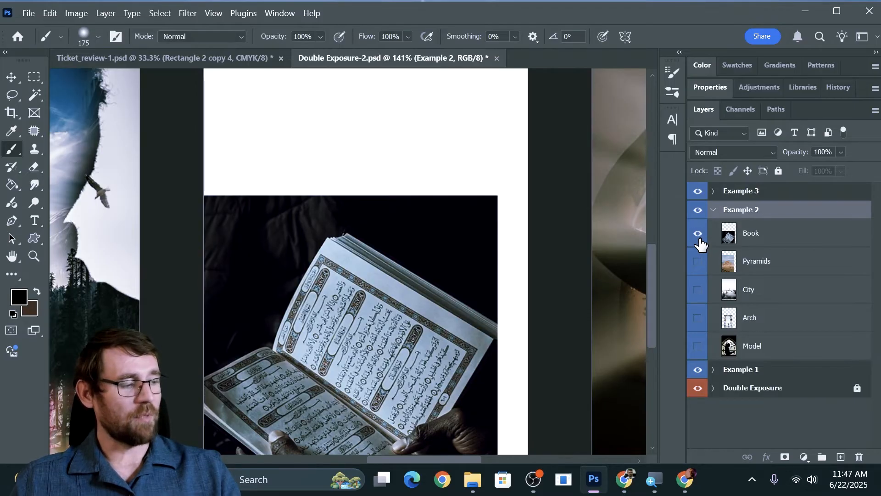
click(698, 234)
click(698, 346)
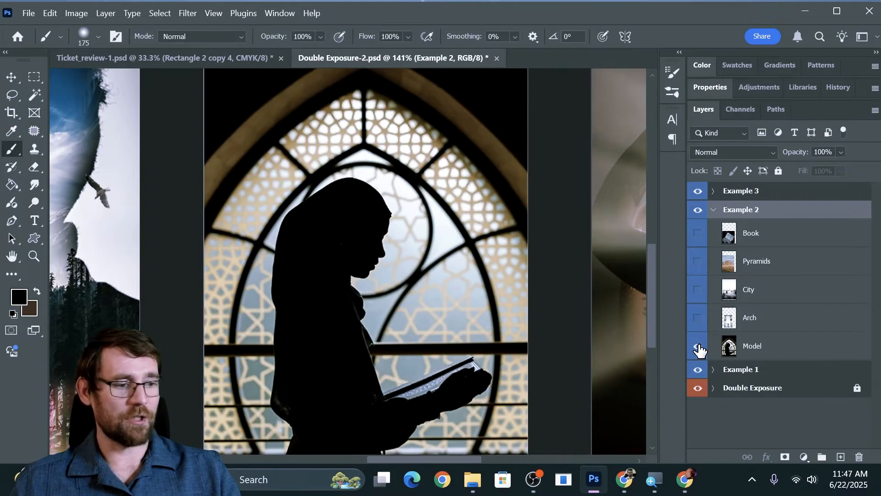
Select the woman on the Model layer with Select Subject and subtract the window area above the book.
click(753, 345)
key(w)
scroll(330, 119, down, 1)
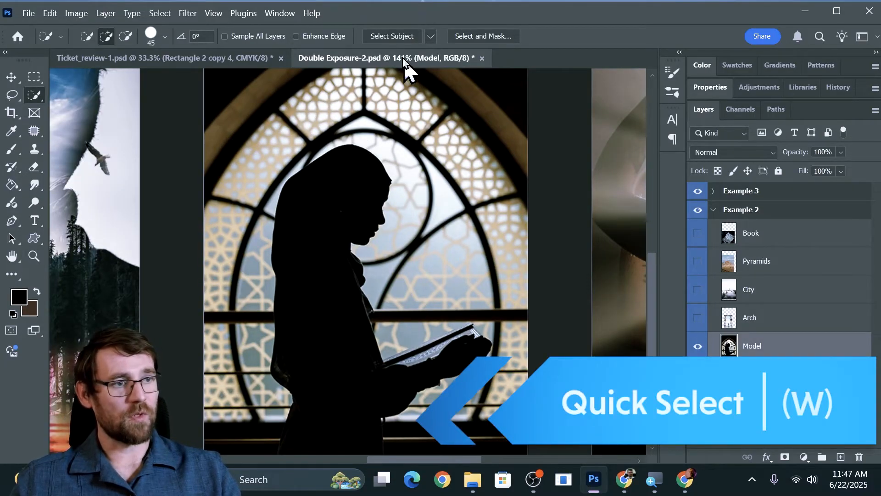
click(387, 37)
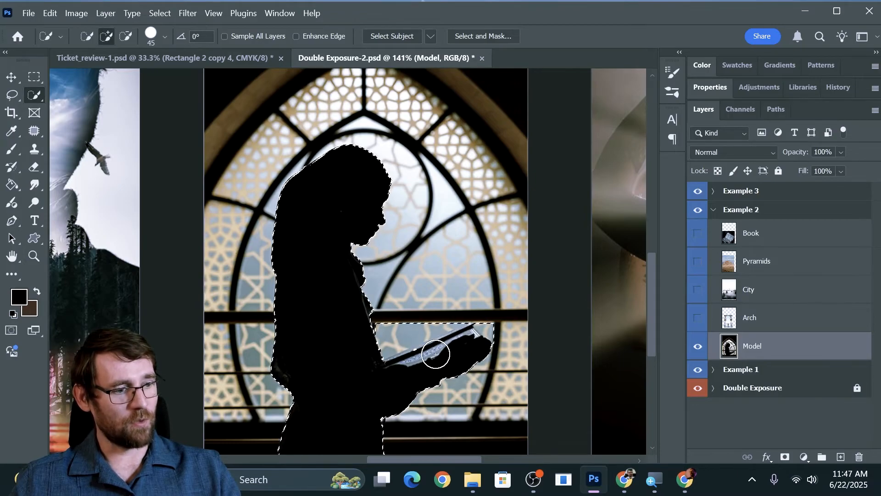
key(alt)
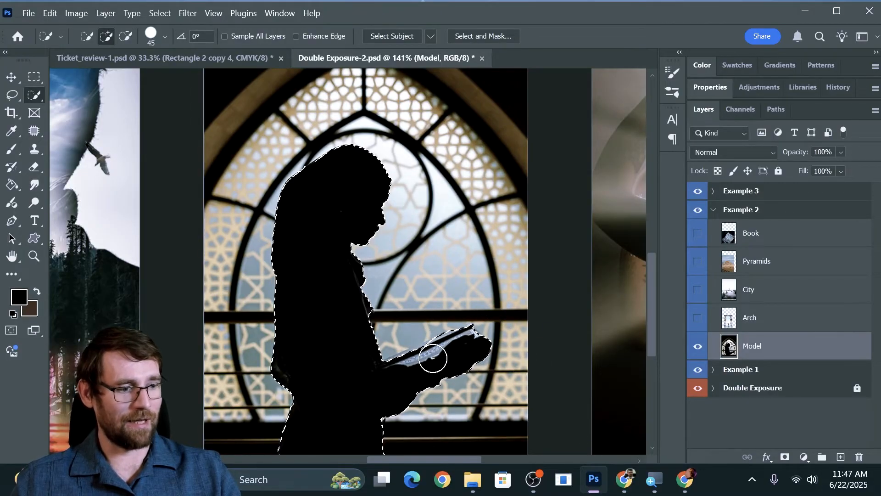
click(401, 370)
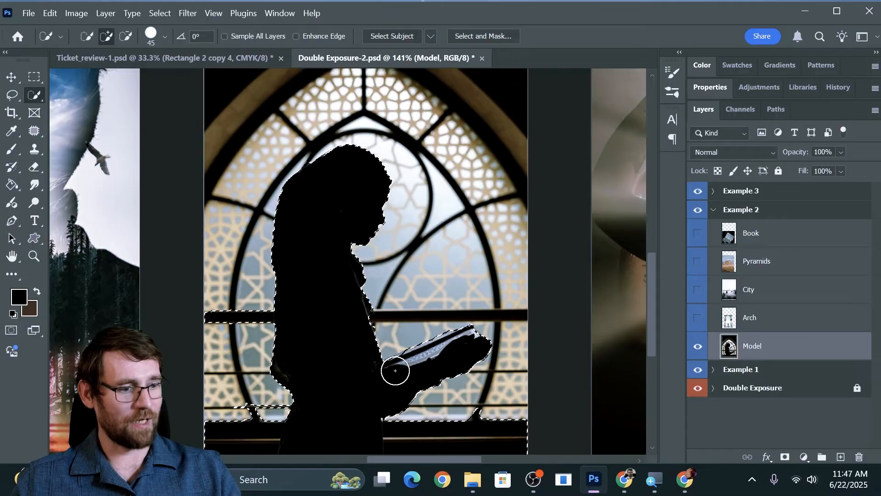
key(ctrl+z)
Duplicate the selected woman from the Model layer onto a new layer.
key(l)
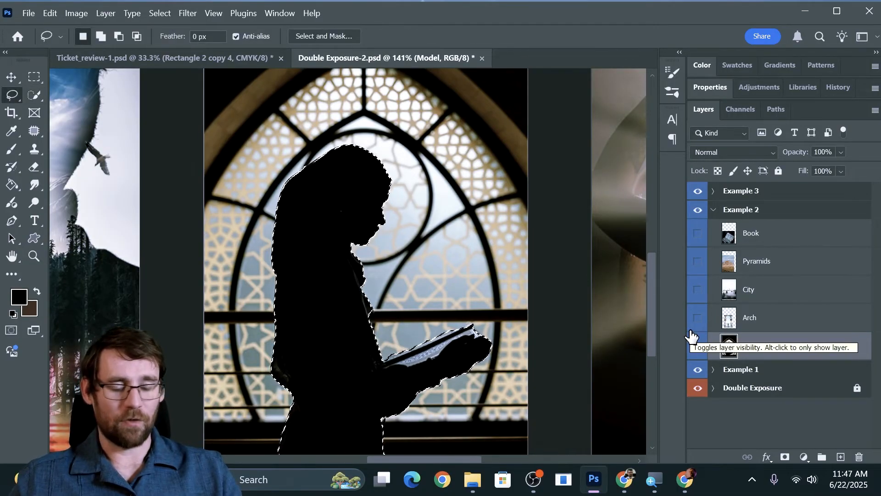
key(v)
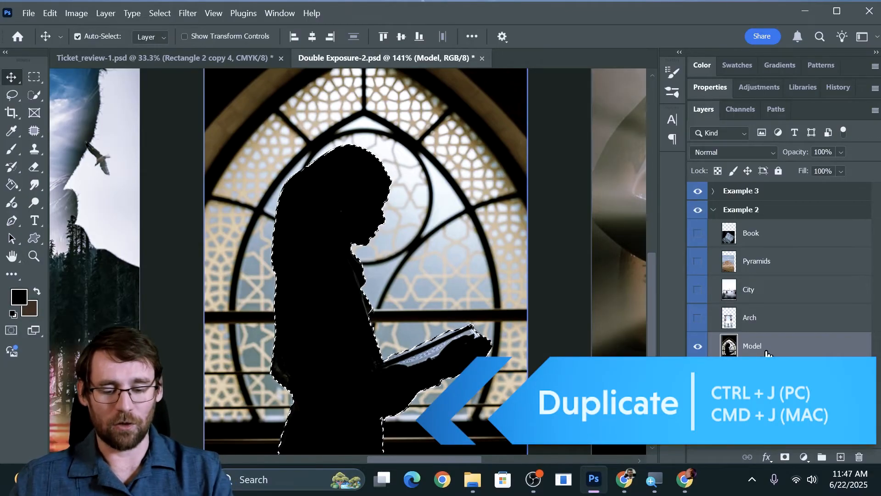
key(ctrl+j)
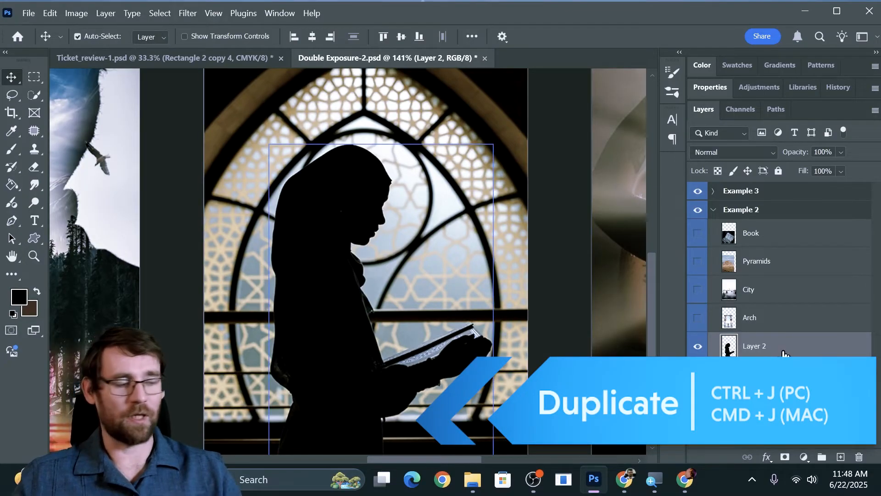
Make the Arch layer visible and set its opacity to 78%.
click(698, 318)
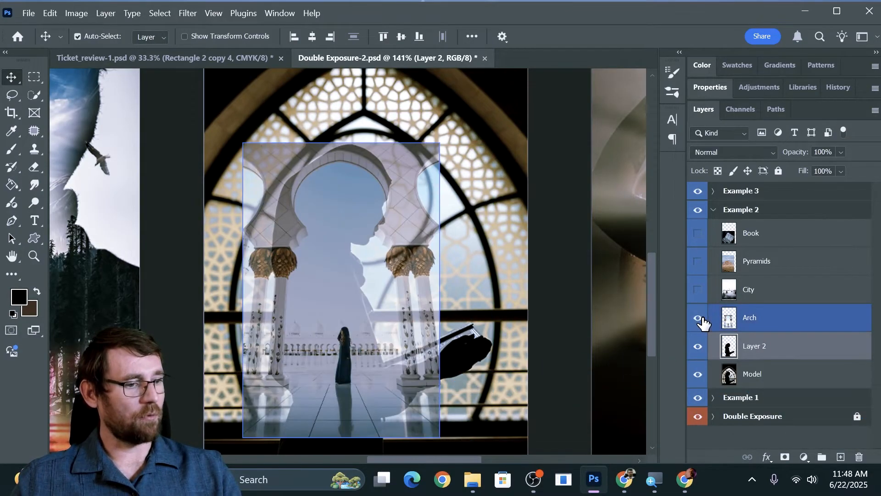
click(770, 327)
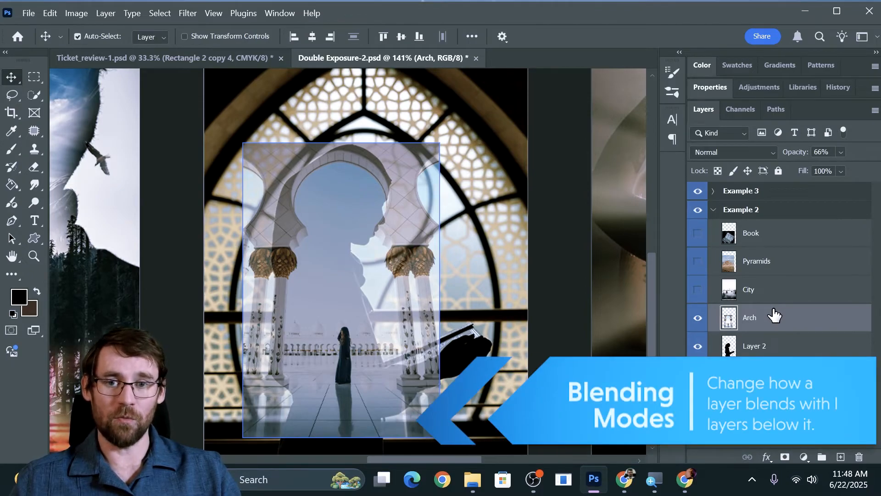
mouse_move(794, 154)
mouse_down()
mouse_move(820, 160)
mouse_move(788, 156)
mouse_up()
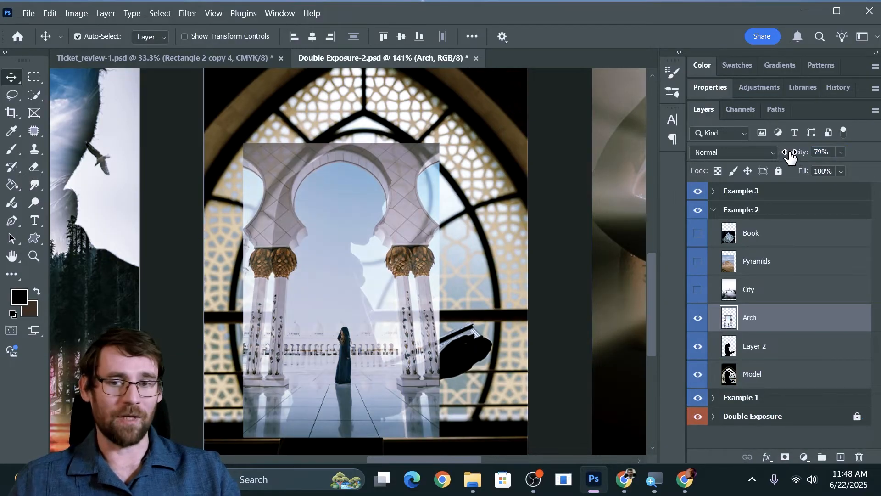
mouse_move(790, 156)
mouse_down()
mouse_move(810, 158)
mouse_move(782, 159)
mouse_up()
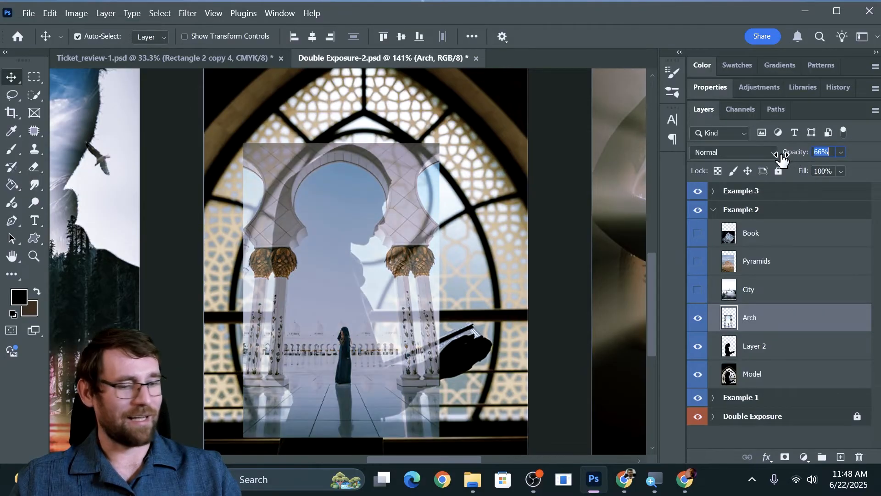
Clip the Arch layer to the woman's cutout and add a layer mask to it.
key(b)
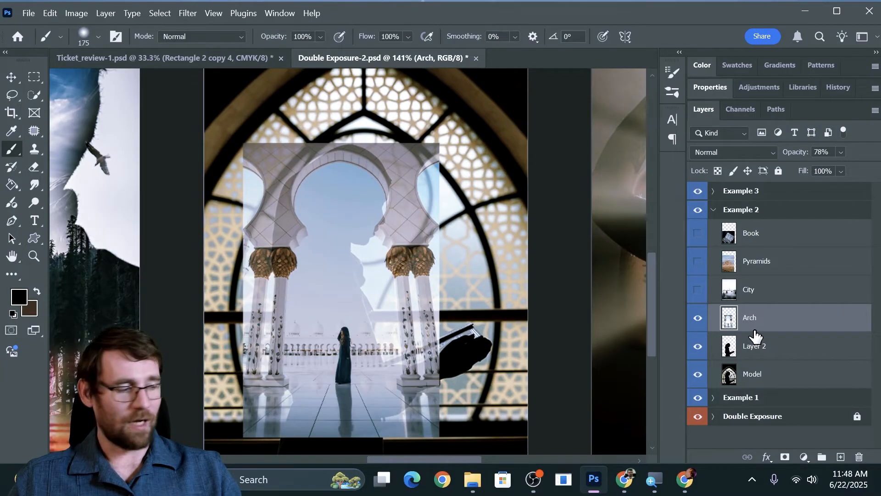
alt+click(750, 329)
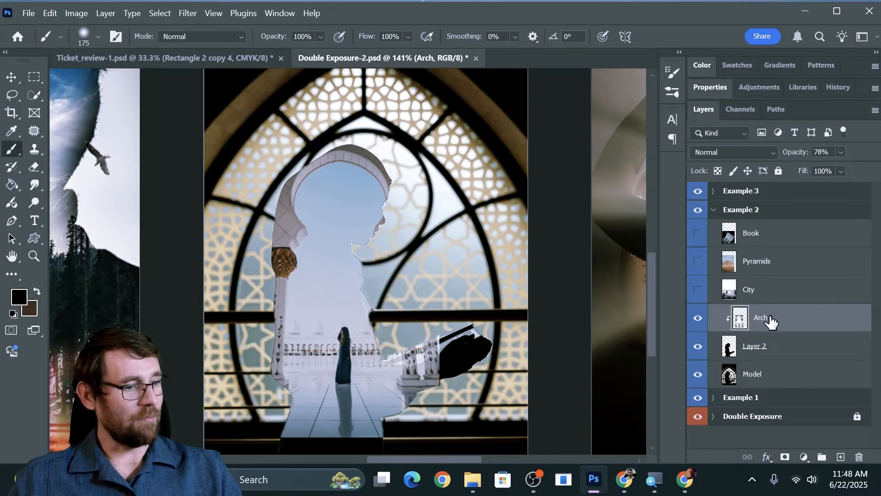
click(784, 457)
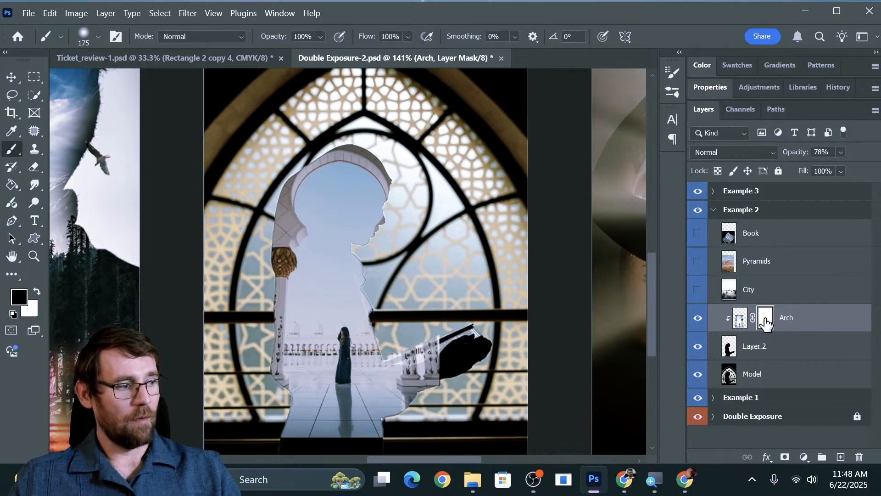
Paint black on the Arch mask over the head, upper body and arms with the brush reduced to 90, keeping the standing figure.
mouse_move(491, 295)
mouse_down()
mouse_move(434, 377)
mouse_move(441, 327)
mouse_move(435, 355)
mouse_move(410, 275)
mouse_move(410, 309)
mouse_move(401, 258)
mouse_move(387, 269)
mouse_move(372, 255)
mouse_move(369, 223)
mouse_move(398, 160)
mouse_move(343, 133)
mouse_move(284, 142)
mouse_move(253, 187)
mouse_move(324, 128)
mouse_move(293, 163)
mouse_move(272, 218)
mouse_move(278, 448)
mouse_up()
key(bracketleft)
key(bracketleft)
key(bracketleft)
key(bracketleft)
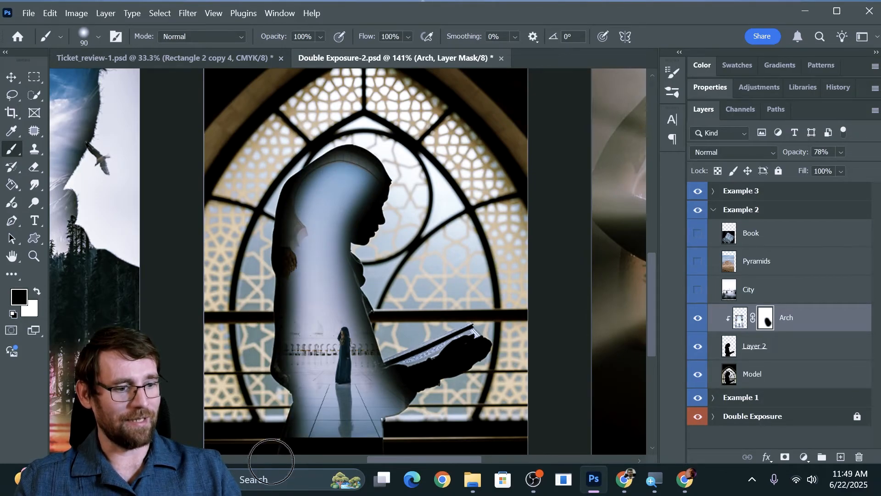
mouse_move(428, 390)
mouse_down()
mouse_move(402, 430)
mouse_move(410, 379)
mouse_move(362, 239)
mouse_move(362, 169)
mouse_move(264, 173)
mouse_move(245, 207)
mouse_move(361, 177)
mouse_move(258, 266)
mouse_move(352, 204)
mouse_move(258, 293)
mouse_move(355, 224)
mouse_move(268, 307)
mouse_move(206, 329)
mouse_move(325, 261)
mouse_move(448, 265)
mouse_move(250, 302)
mouse_move(410, 299)
mouse_move(375, 288)
mouse_move(285, 300)
mouse_move(270, 315)
mouse_move(283, 418)
mouse_move(307, 443)
mouse_up()
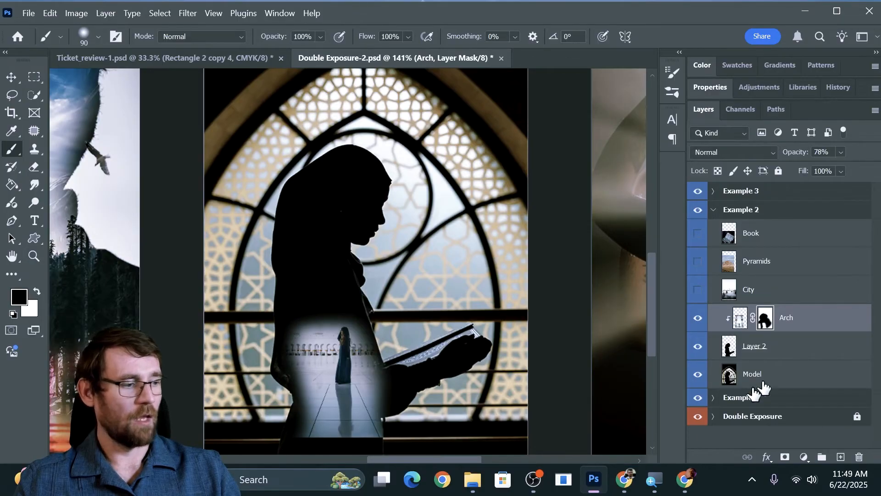
Make the City layer visible and clip it to the woman's cutout.
click(744, 291)
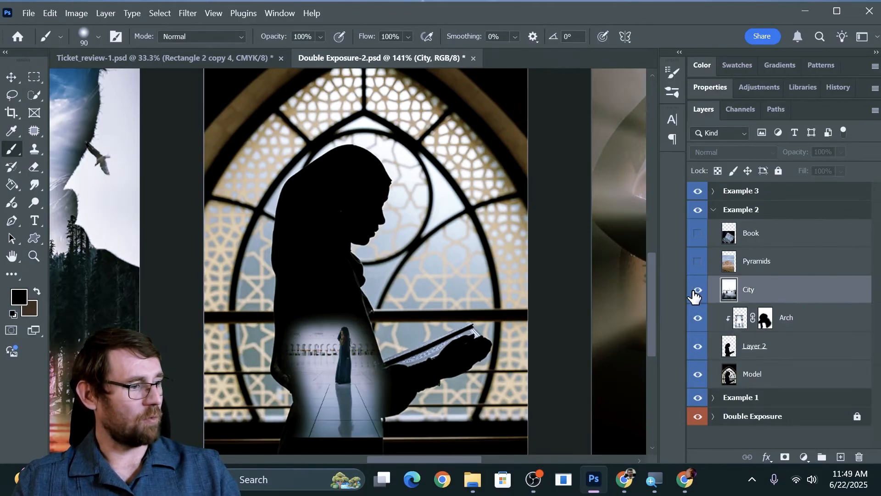
click(697, 291)
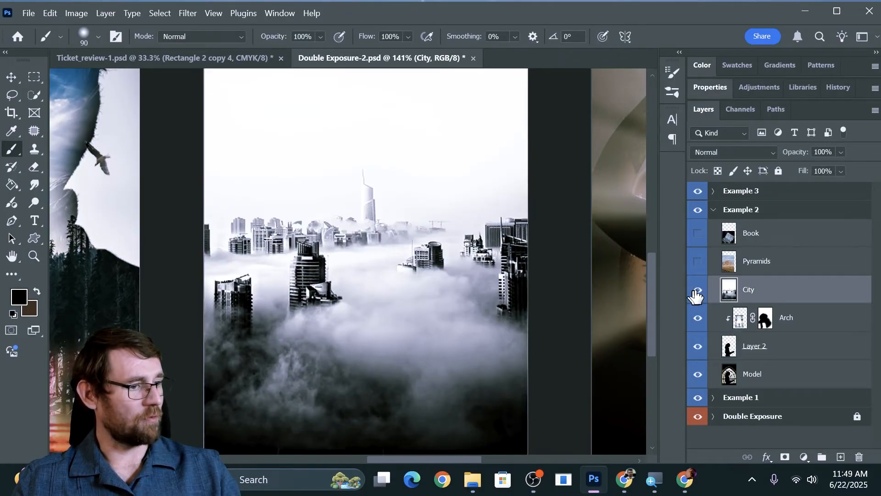
alt+click(767, 298)
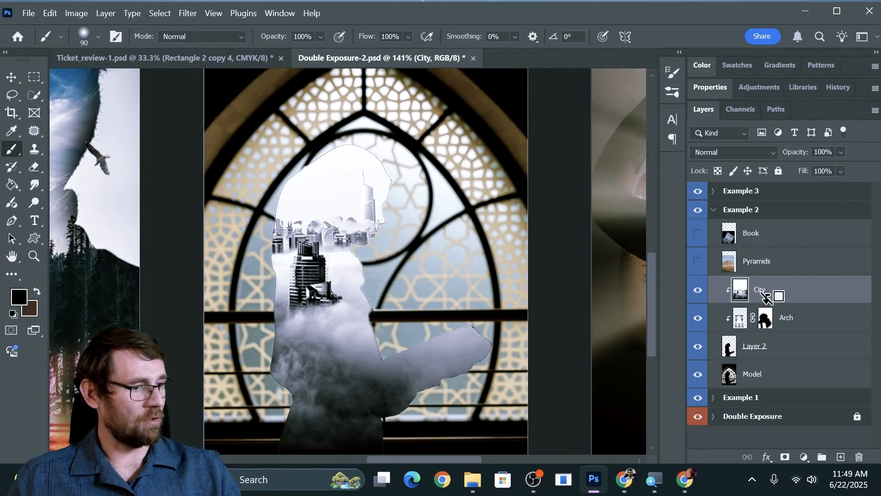
Add a layer mask to the City layer and paint black over the woman's face, the book and the standing figure.
click(782, 457)
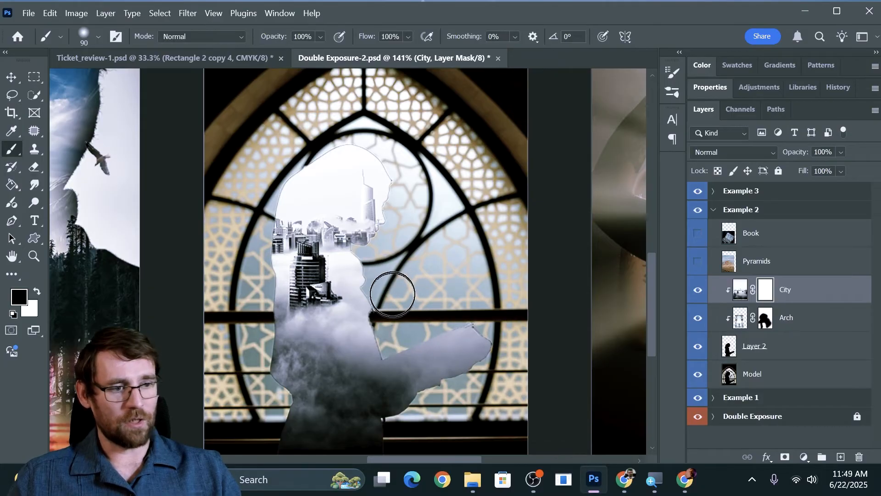
mouse_move(353, 232)
mouse_down()
mouse_move(383, 245)
mouse_move(388, 163)
mouse_move(358, 138)
mouse_move(299, 146)
mouse_move(264, 183)
mouse_move(247, 284)
mouse_move(274, 445)
mouse_move(296, 394)
mouse_move(289, 412)
mouse_move(366, 421)
mouse_move(420, 405)
mouse_move(460, 359)
mouse_move(367, 401)
mouse_move(463, 346)
mouse_move(269, 372)
mouse_move(350, 339)
mouse_move(396, 333)
mouse_move(371, 347)
mouse_move(384, 319)
mouse_move(265, 388)
mouse_move(304, 343)
mouse_up()
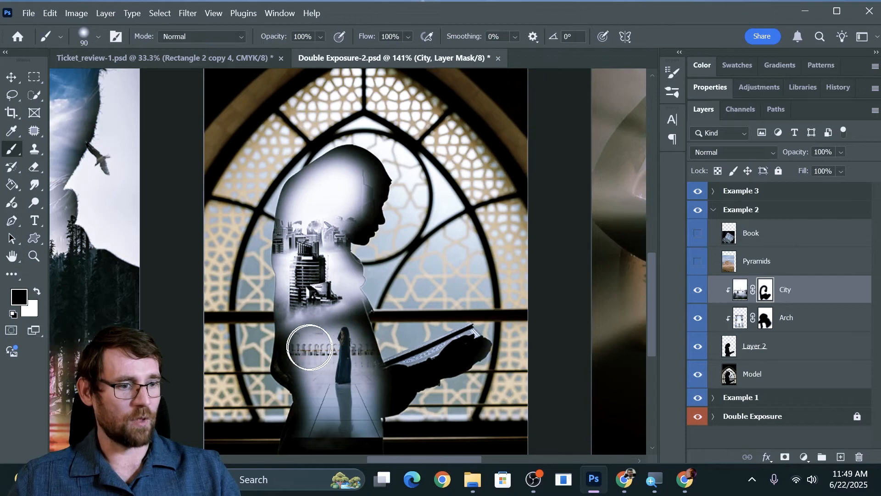
Move the city photo down onto the torso and touch up its mask, hiding the sky over the head and uncovering the standing figure.
key(v)
drag(320, 221, 318, 271)
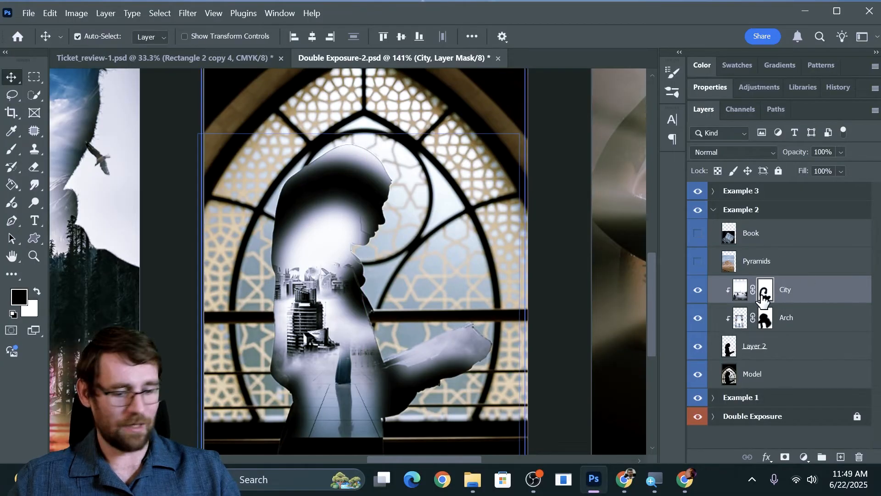
key(b)
mouse_move(376, 160)
mouse_down()
mouse_move(274, 154)
mouse_move(451, 180)
mouse_move(334, 212)
mouse_move(418, 221)
mouse_move(257, 239)
mouse_up()
mouse_move(353, 309)
mouse_down()
mouse_move(354, 342)
mouse_move(383, 378)
mouse_up()
drag(309, 380, 271, 386)
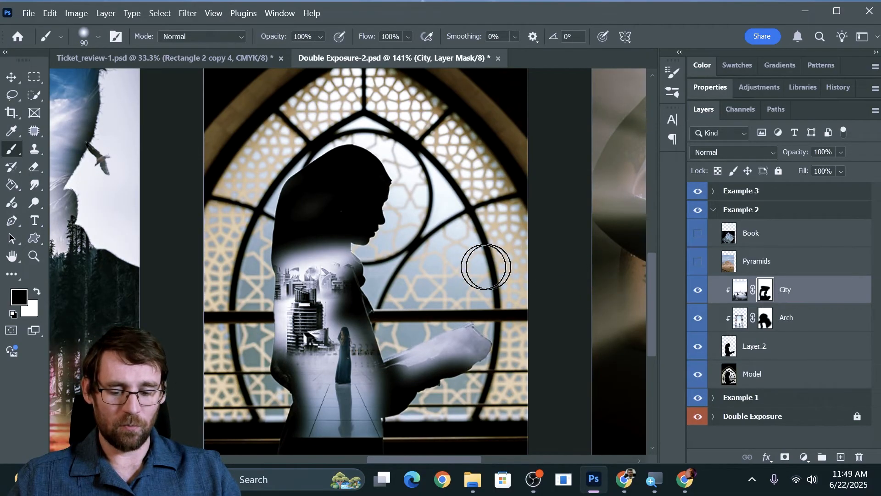
key(x)
mouse_move(328, 315)
mouse_down()
mouse_move(362, 339)
mouse_move(403, 347)
mouse_move(339, 300)
mouse_move(322, 322)
mouse_move(325, 366)
mouse_move(384, 373)
mouse_move(311, 325)
mouse_move(344, 347)
mouse_move(344, 398)
mouse_up()
key(x)
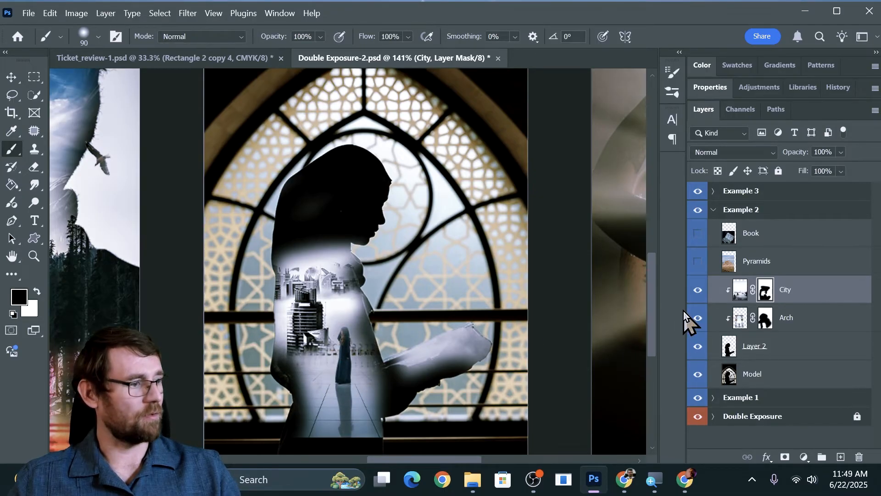
Make the Pyramids layer visible and clip it to the woman's cutout.
click(696, 262)
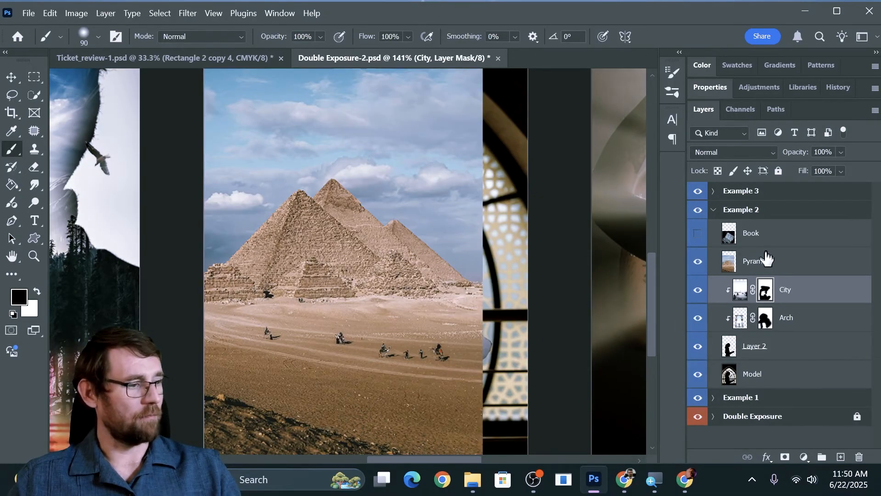
alt+click(790, 268)
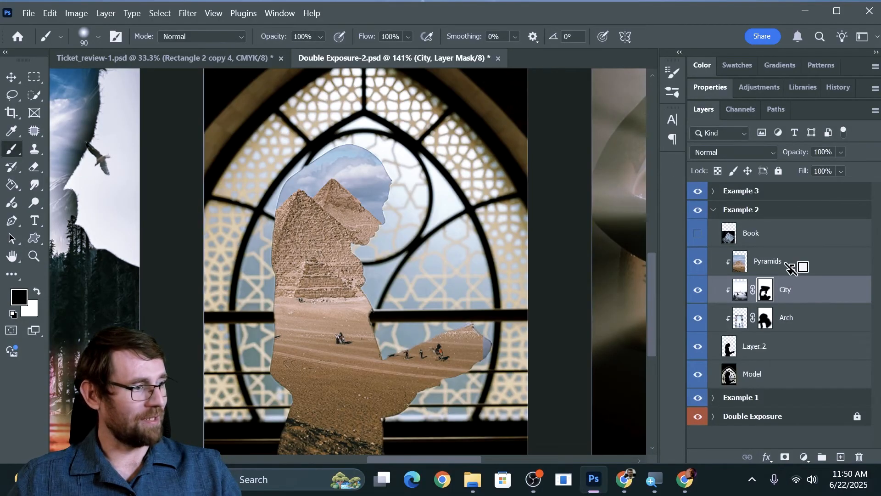
Add a layer mask to Pyramids, painting black over the lower body and book and white to restore the sky around the head.
click(783, 262)
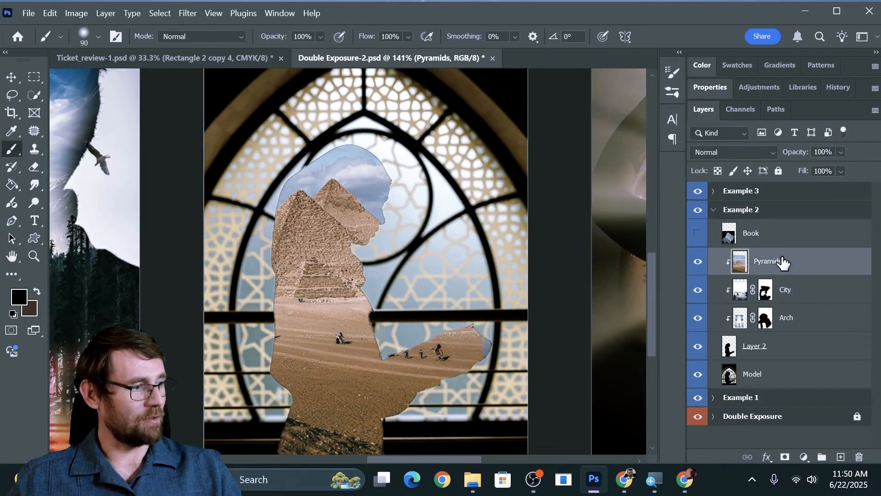
click(785, 456)
key(d)
key(x)
mouse_move(386, 220)
mouse_down()
mouse_move(355, 158)
mouse_move(312, 147)
mouse_move(268, 173)
mouse_up()
mouse_move(273, 326)
mouse_down()
mouse_move(386, 324)
mouse_move(305, 261)
mouse_move(295, 311)
mouse_move(444, 350)
mouse_move(321, 403)
mouse_move(431, 379)
mouse_move(331, 439)
mouse_move(401, 370)
mouse_move(319, 416)
mouse_move(353, 265)
mouse_move(343, 287)
mouse_move(409, 295)
mouse_move(344, 309)
mouse_up()
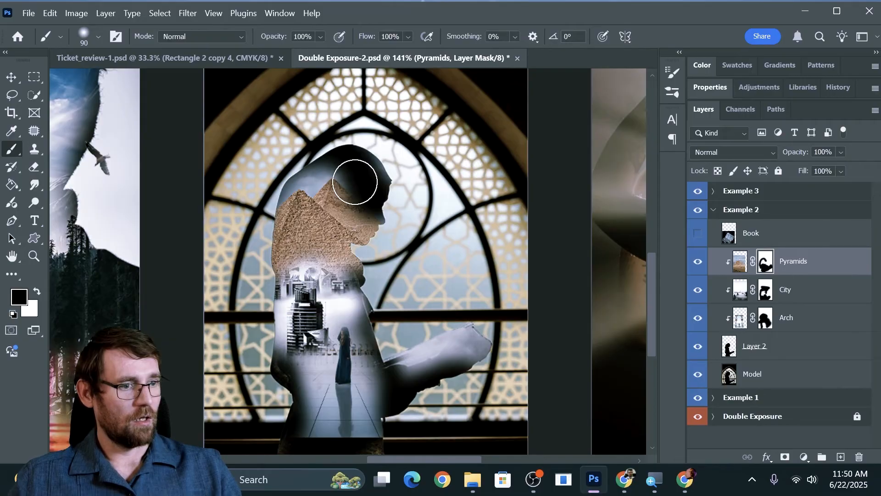
key(x)
mouse_move(340, 193)
mouse_down()
mouse_move(359, 213)
mouse_move(344, 176)
mouse_move(342, 201)
mouse_up()
Shift the pyramids slightly toward the face and paint black on their mask along the woman's back, lower body and facial profile.
key(v)
mouse_move(321, 241)
mouse_down()
mouse_move(347, 229)
mouse_move(337, 229)
mouse_up()
key(b)
drag(275, 288, 278, 447)
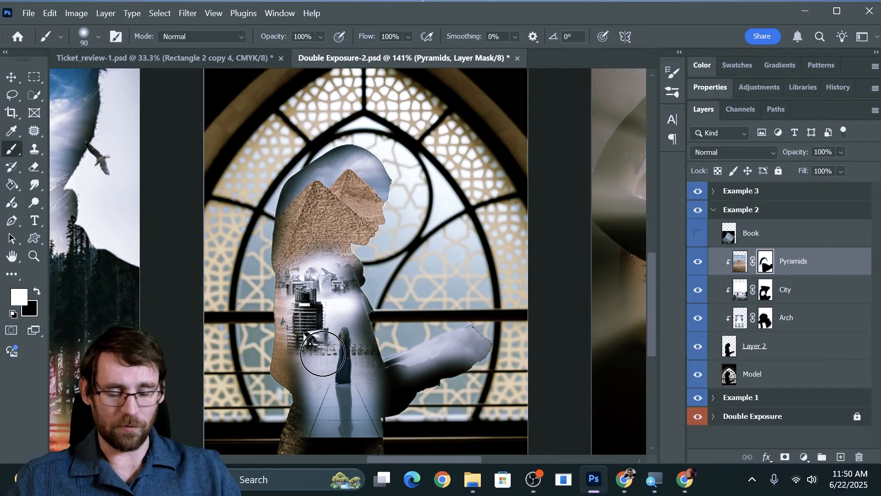
key(x)
drag(263, 286, 276, 431)
drag(383, 191, 388, 230)
Paint black on the City layer's mask over the open book and forearms.
key(alt+bracketleft)
key(alt+bracketleft)
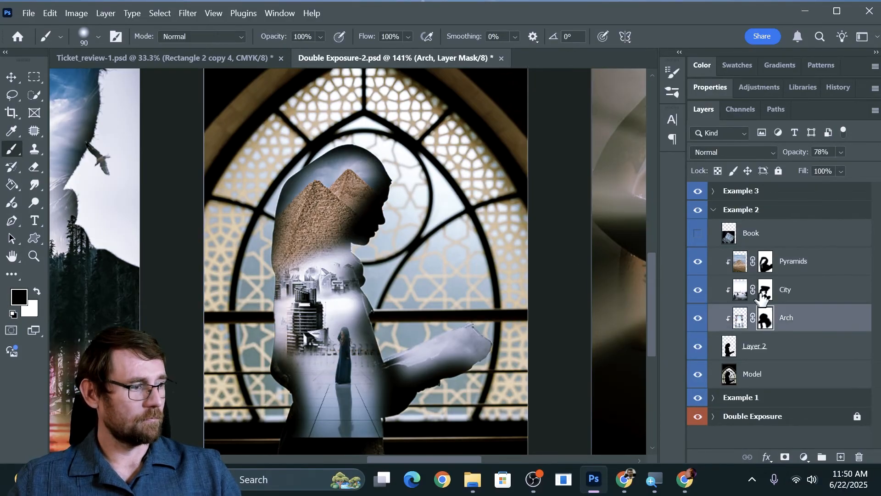
key(alt+bracketright)
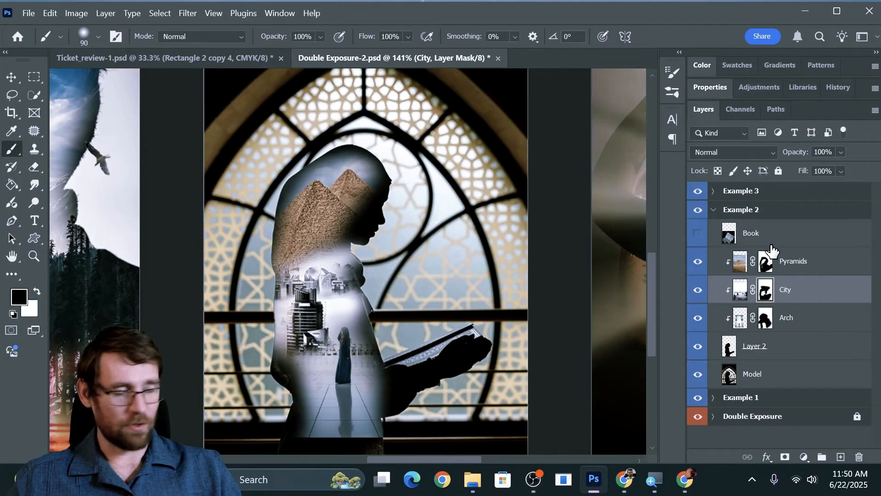
Clip the Book layer to the woman's cutout and make it visible.
alt+click(756, 244)
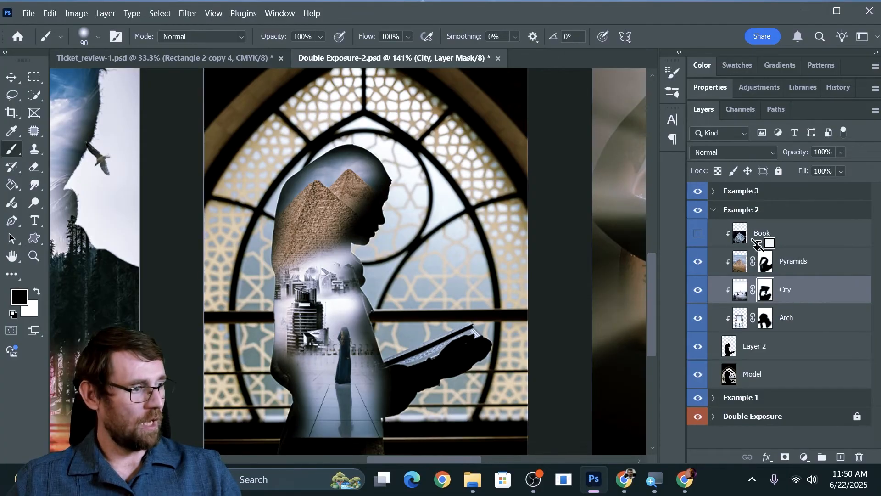
click(698, 235)
Move the Book image slightly upward within the silhouette and set its blend mode to Overlay.
click(786, 236)
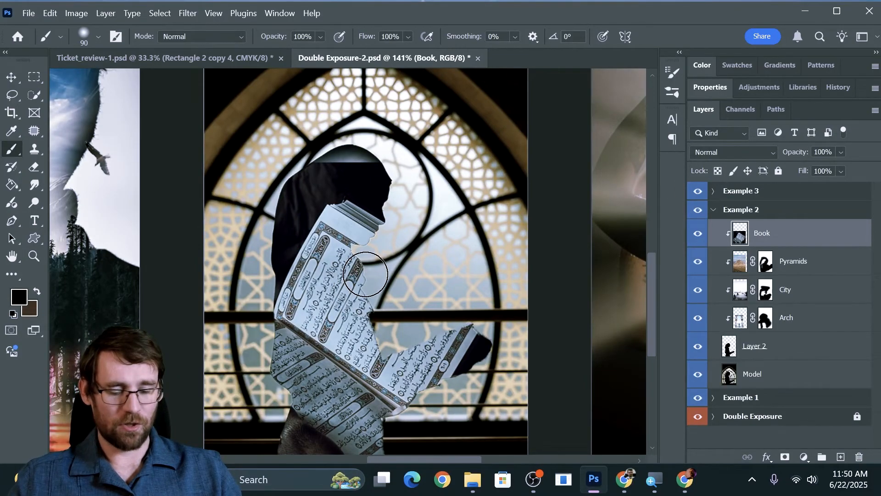
key(v)
drag(342, 274, 339, 253)
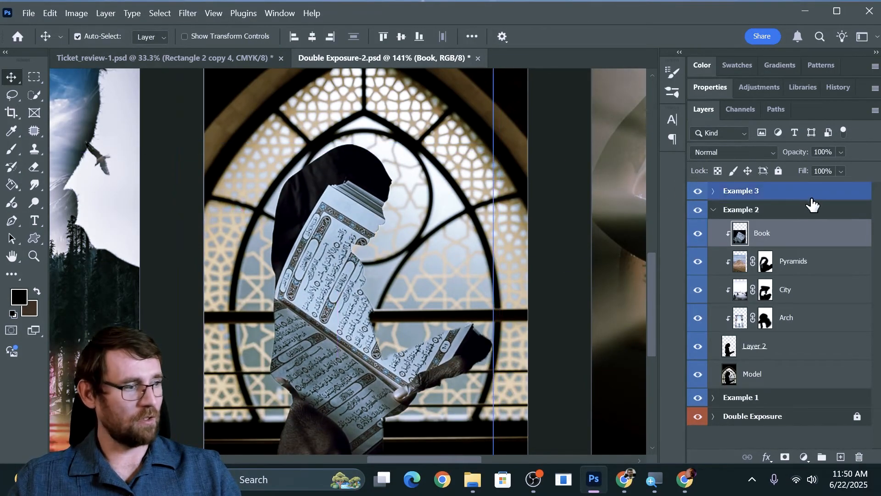
click(731, 152)
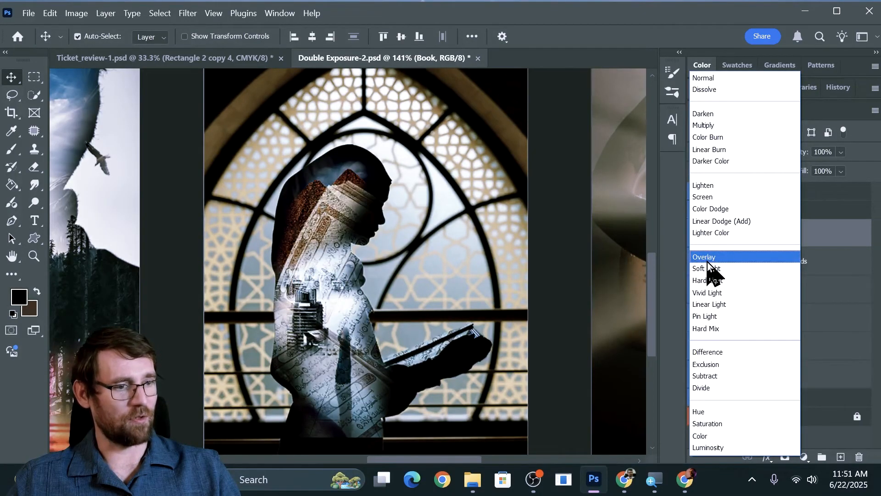
click(707, 258)
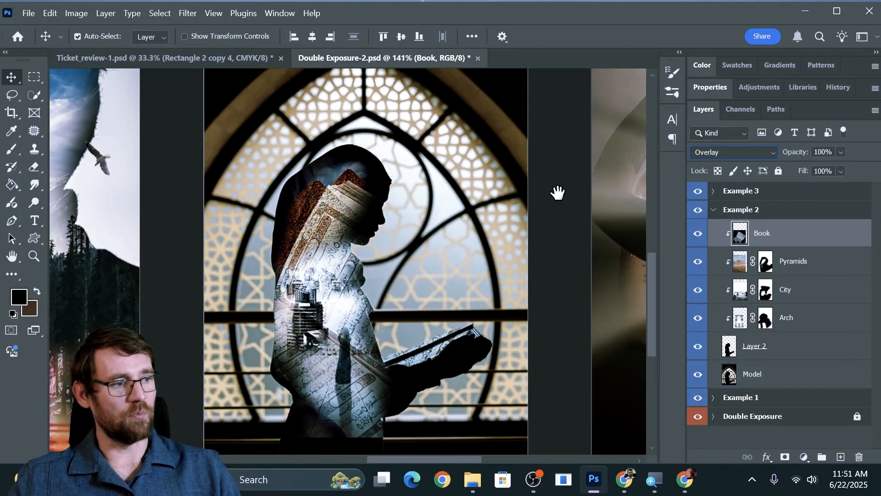
Bring the third artboard into view, collapse the Example 2 and Example 1 groups and expand Example 3.
drag(558, 193, 279, 187)
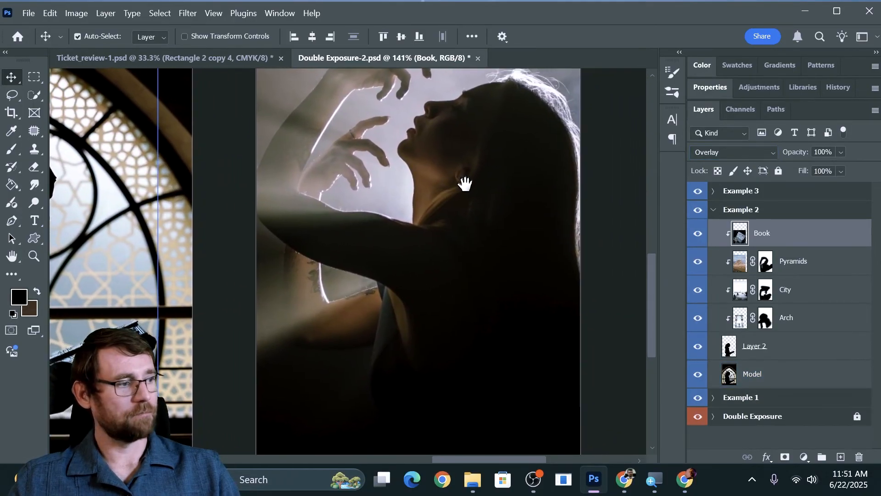
click(713, 210)
click(711, 232)
click(714, 229)
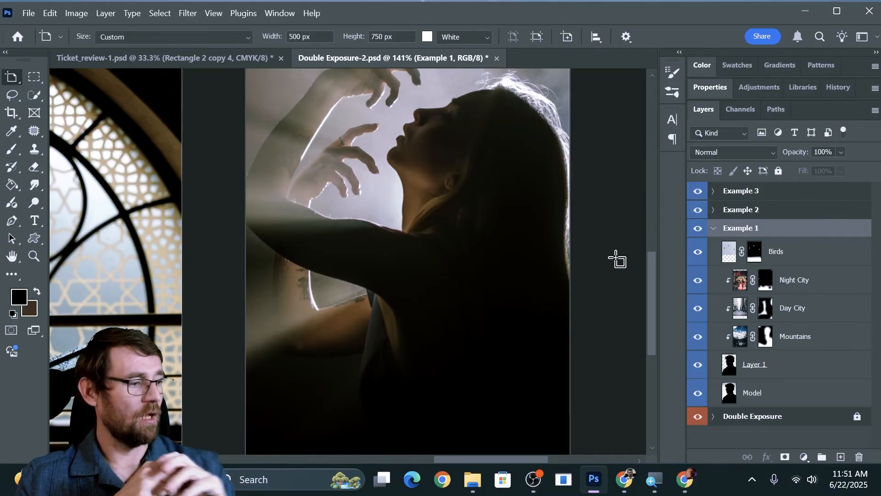
click(714, 228)
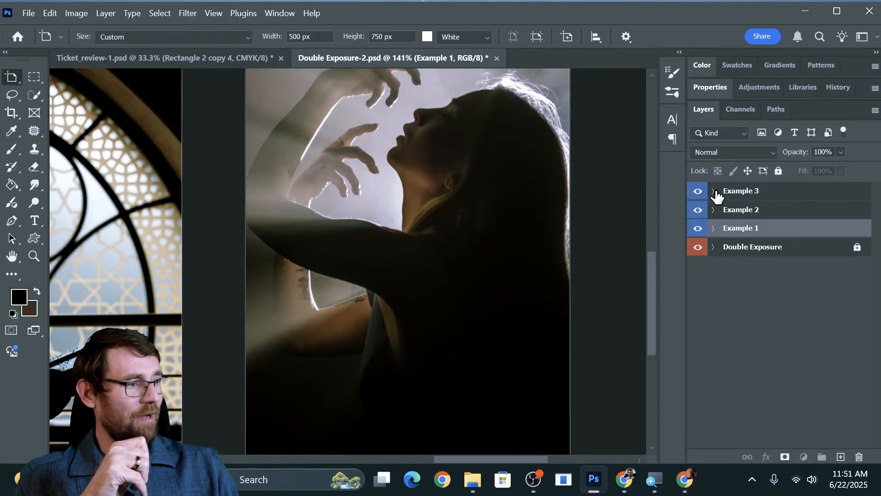
click(714, 191)
Preview the Multi-Exposure and Spot Light photos one after the other, hiding each again.
click(697, 244)
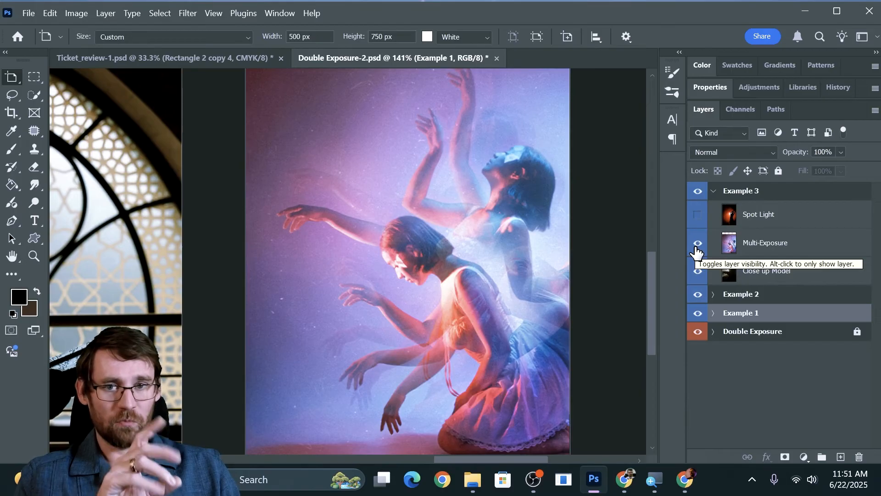
click(697, 244)
click(698, 216)
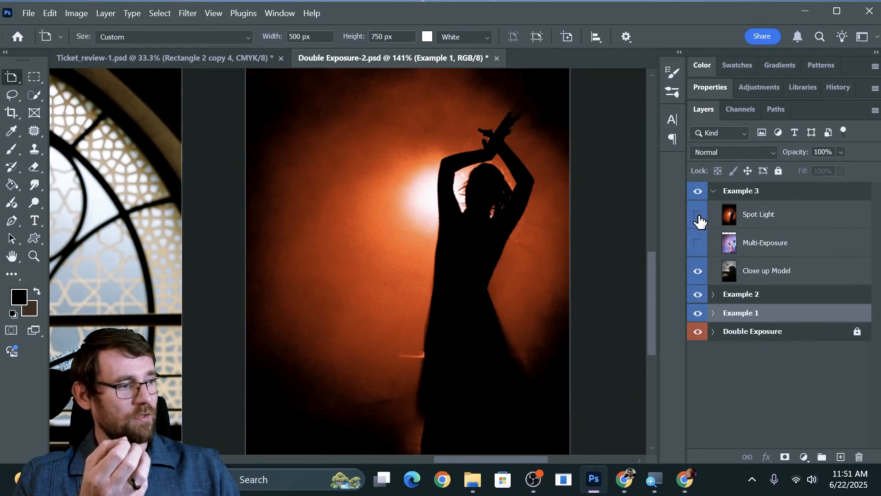
click(699, 216)
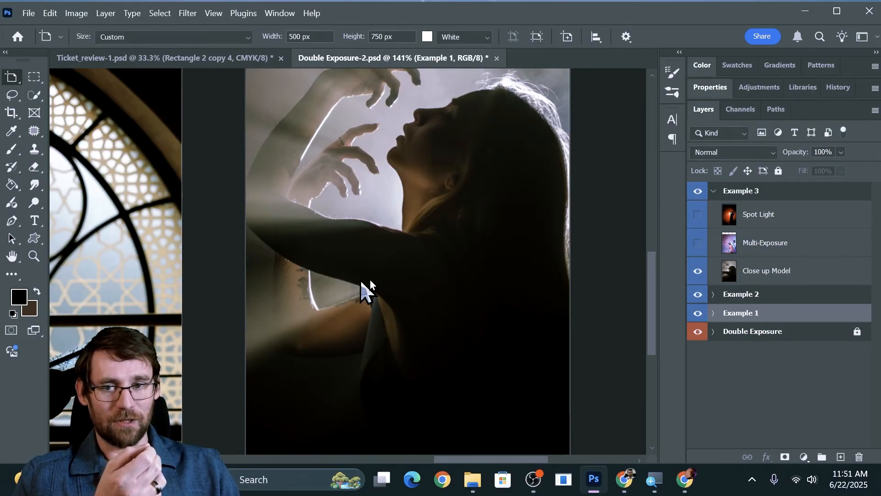
Make the Multi-Exposure layer visible and add a layer mask to it.
click(697, 244)
click(755, 243)
key(v)
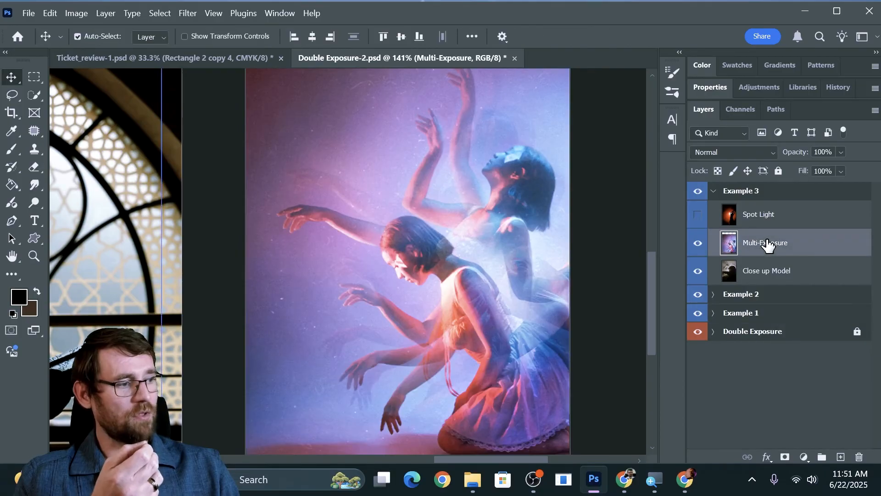
click(785, 457)
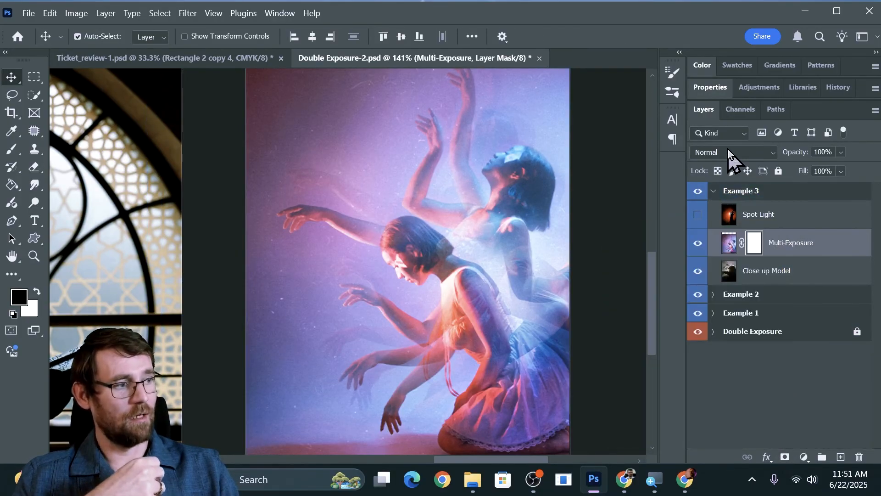
Set the Multi-Exposure layer's blend mode to Hard Light.
click(729, 152)
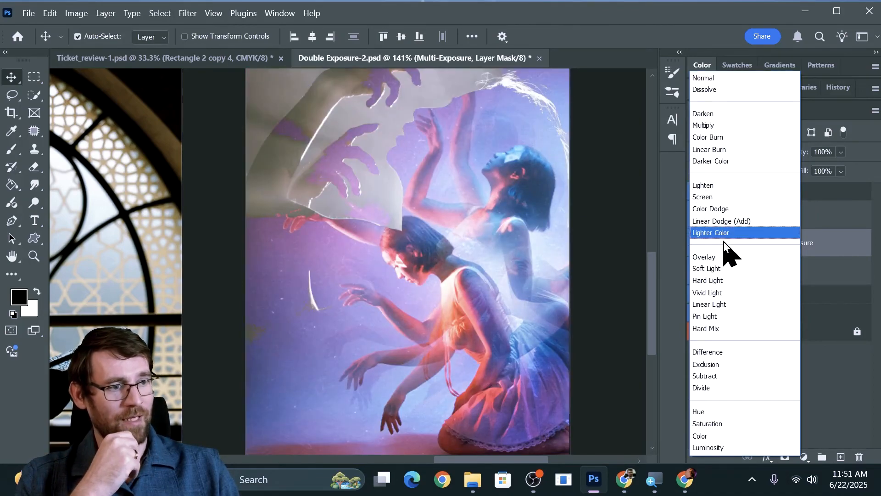
click(715, 287)
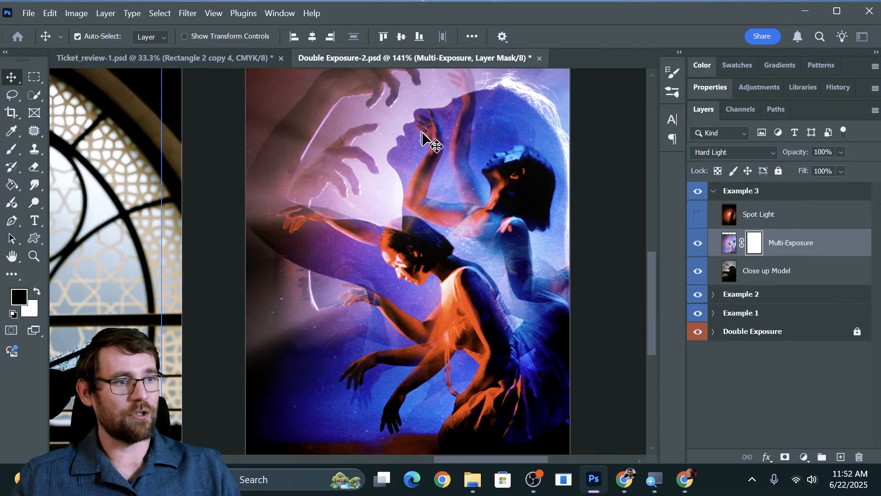
Enlarge the brush to 175 and paint black on the Multi-Exposure mask over the close-up model's raised hands and arms.
key(b)
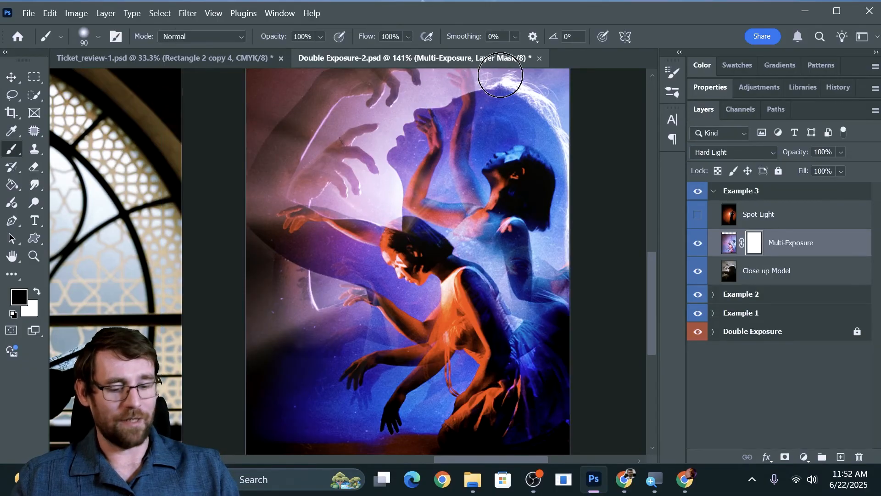
key(bracketright)
key(bracketright)
key(bracketright)
key(bracketright)
mouse_move(422, 65)
mouse_down()
mouse_move(287, 80)
mouse_move(239, 107)
mouse_move(218, 145)
mouse_move(262, 141)
mouse_move(334, 106)
mouse_move(324, 157)
mouse_move(277, 218)
mouse_move(266, 251)
mouse_move(300, 242)
mouse_move(328, 167)
mouse_move(327, 142)
mouse_move(324, 204)
mouse_move(259, 289)
mouse_move(221, 372)
mouse_move(224, 441)
mouse_move(266, 470)
mouse_move(253, 362)
mouse_move(264, 207)
mouse_move(317, 149)
mouse_up()
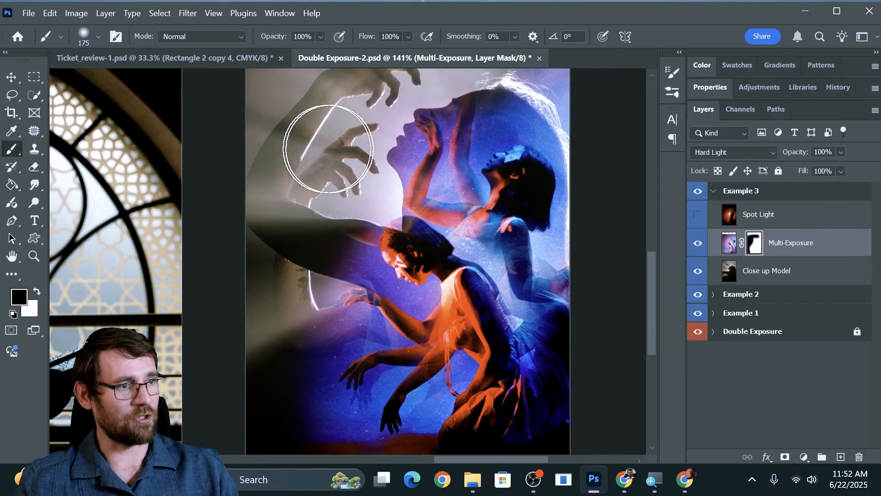
scroll(316, 150, up, 2)
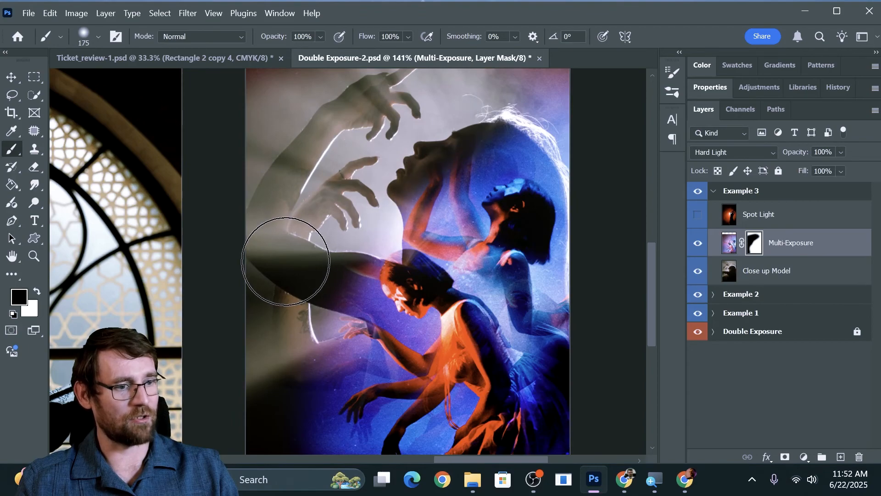
scroll(289, 268, down, 3)
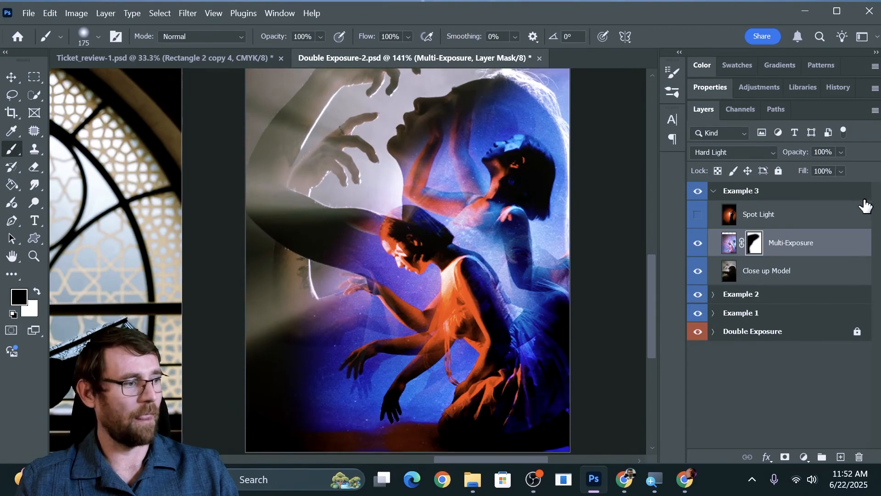
Make the Spot Light layer visible and set its blend mode to Lighten.
click(696, 219)
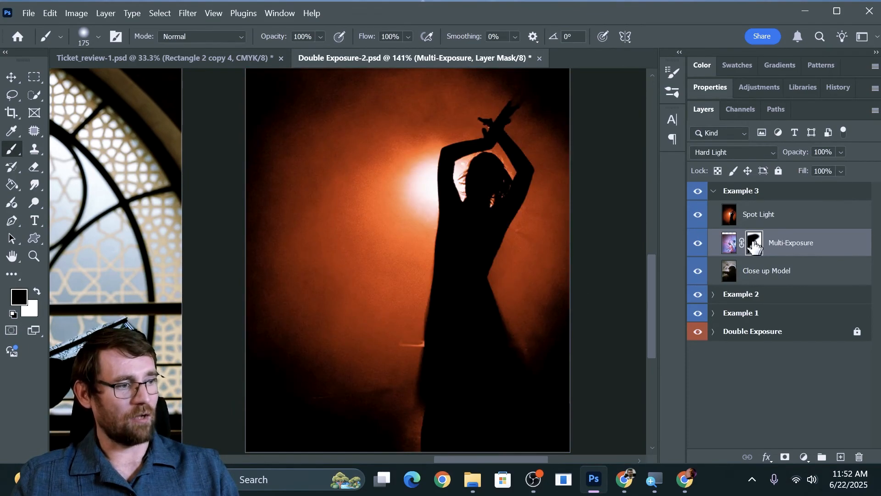
click(759, 215)
click(748, 155)
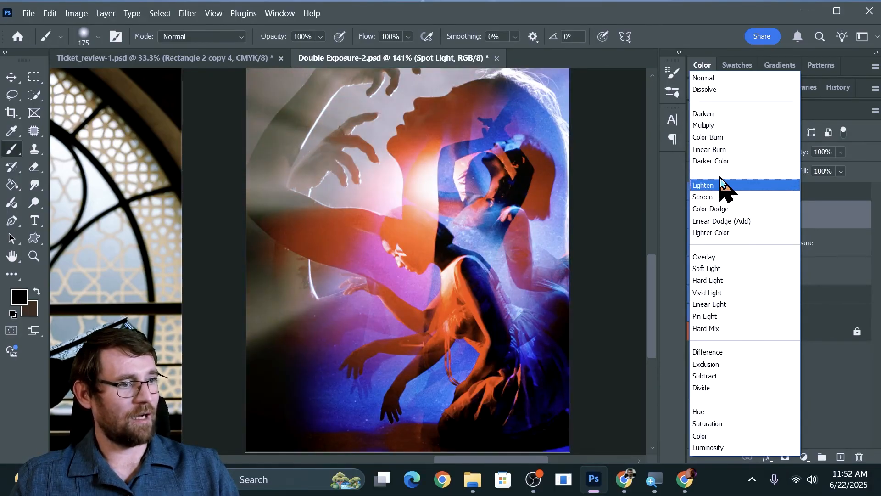
click(714, 185)
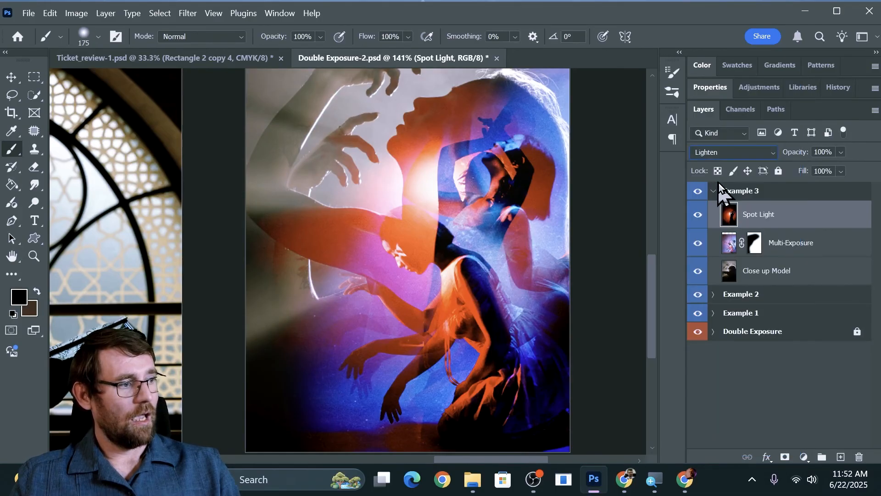
Add a layer mask to the Spot Light layer and paint black on it over the close-up model's raised hands and arms.
click(785, 458)
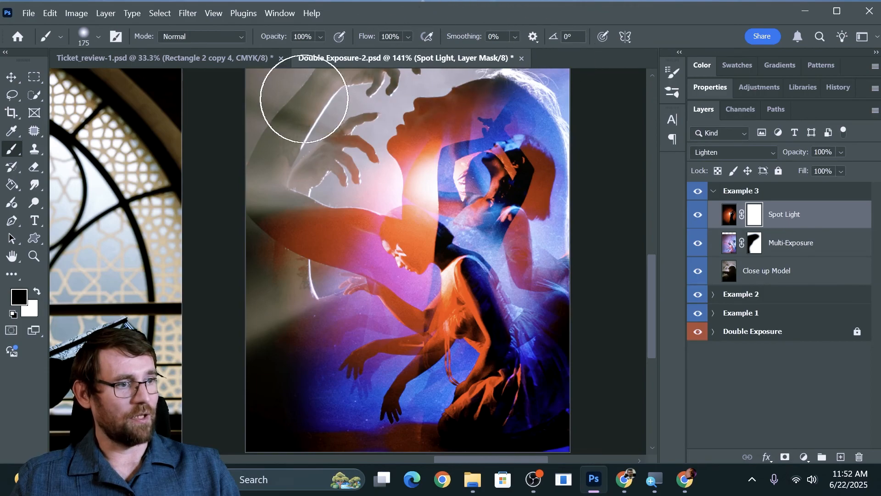
mouse_move(320, 161)
mouse_down()
mouse_move(282, 268)
mouse_move(301, 193)
mouse_move(246, 275)
mouse_up()
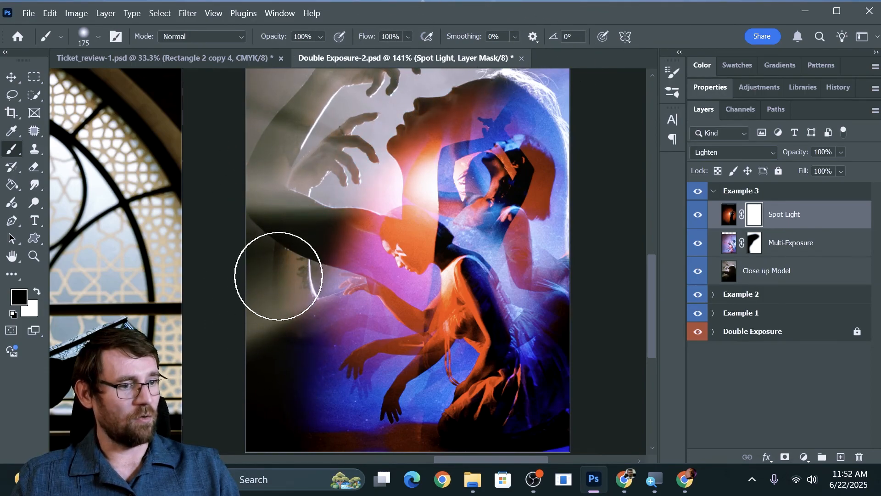
mouse_move(352, 142)
mouse_down()
mouse_move(297, 218)
mouse_move(319, 210)
mouse_move(384, 147)
mouse_move(344, 164)
mouse_up()
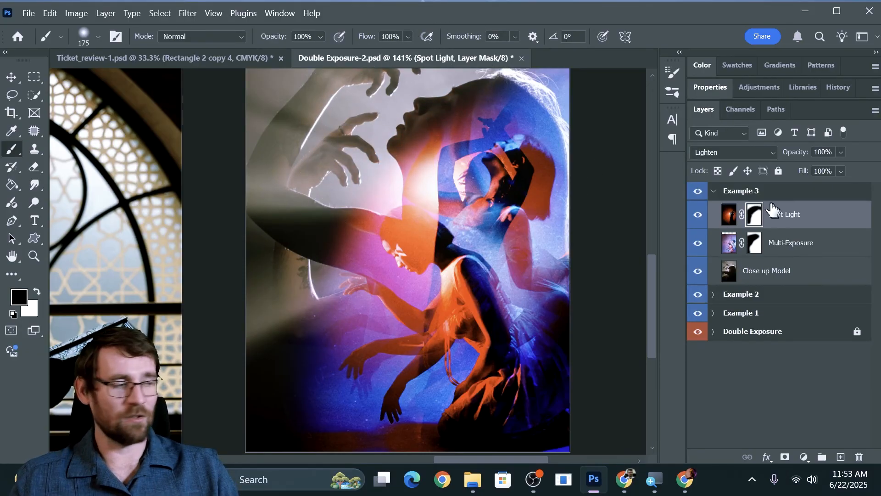
Lower the Multi-Exposure layer's opacity to 82% and view the three example artboards together.
click(785, 244)
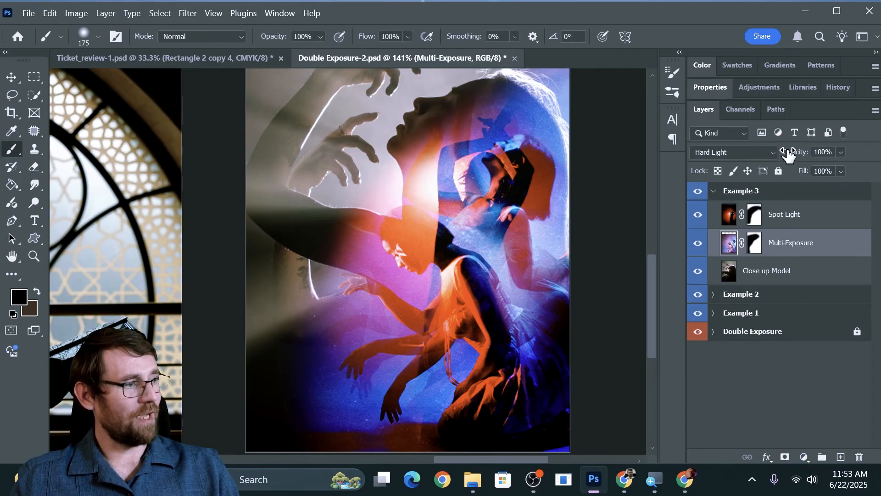
drag(792, 156, 803, 156)
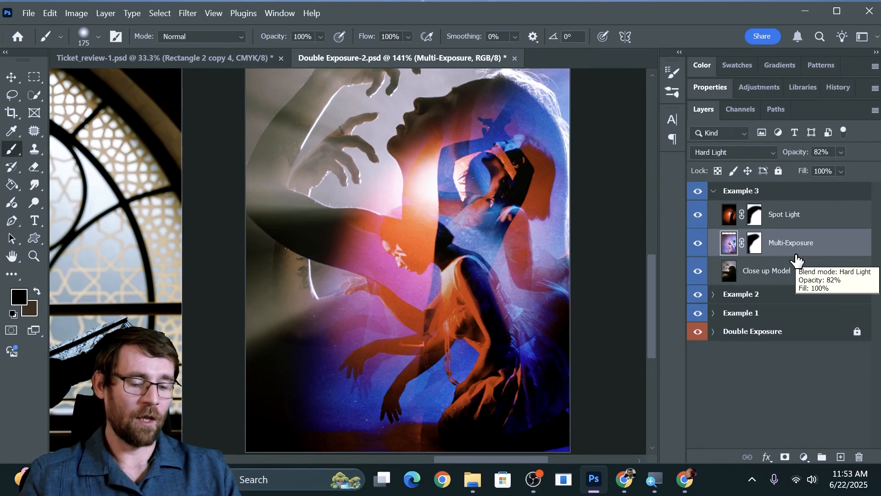
key(ctrl+0)
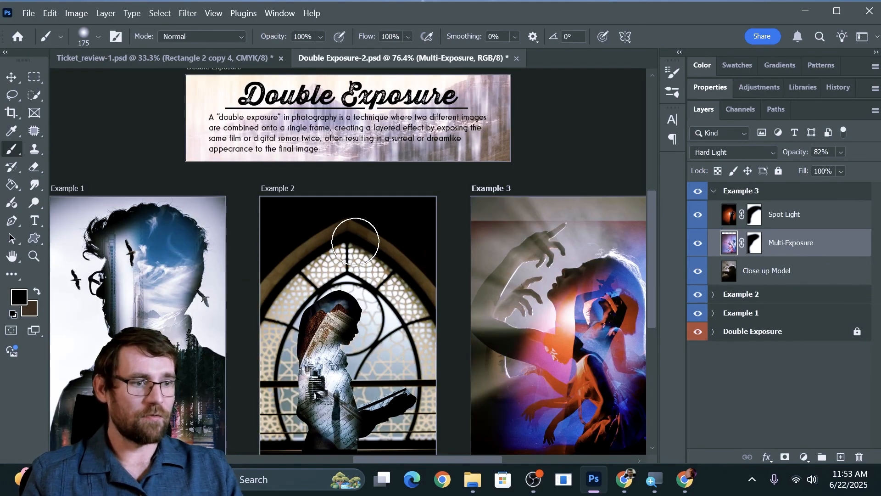
scroll(356, 242, down, 2)
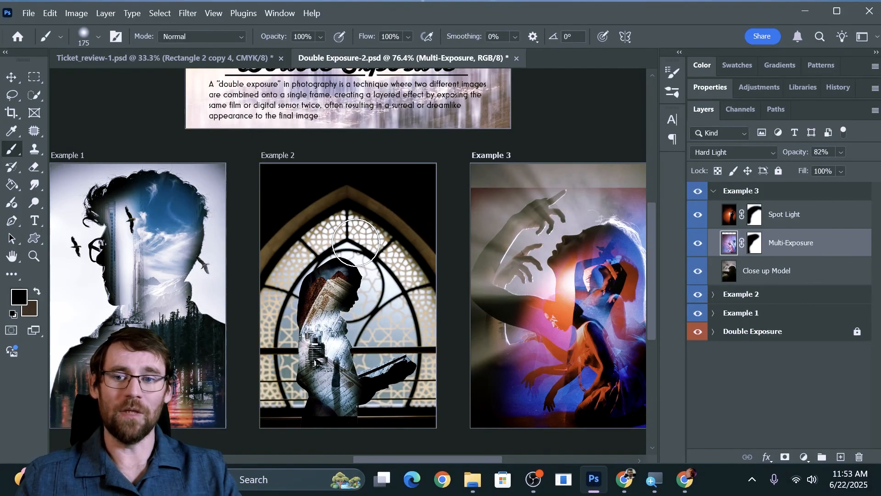